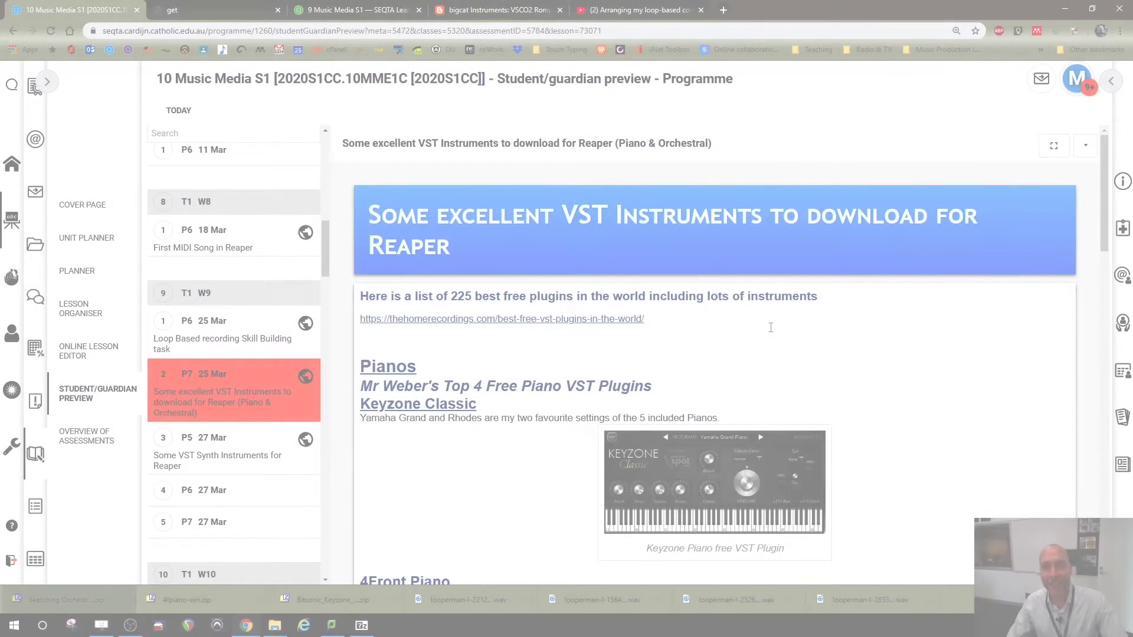
Scroll the lesson page past the piano plugins to the Free Orchestral Instrument Plugins section
{"action": "scroll", "coordinate": [832, 296], "scroll_direction": "down", "scroll_amount": 3}
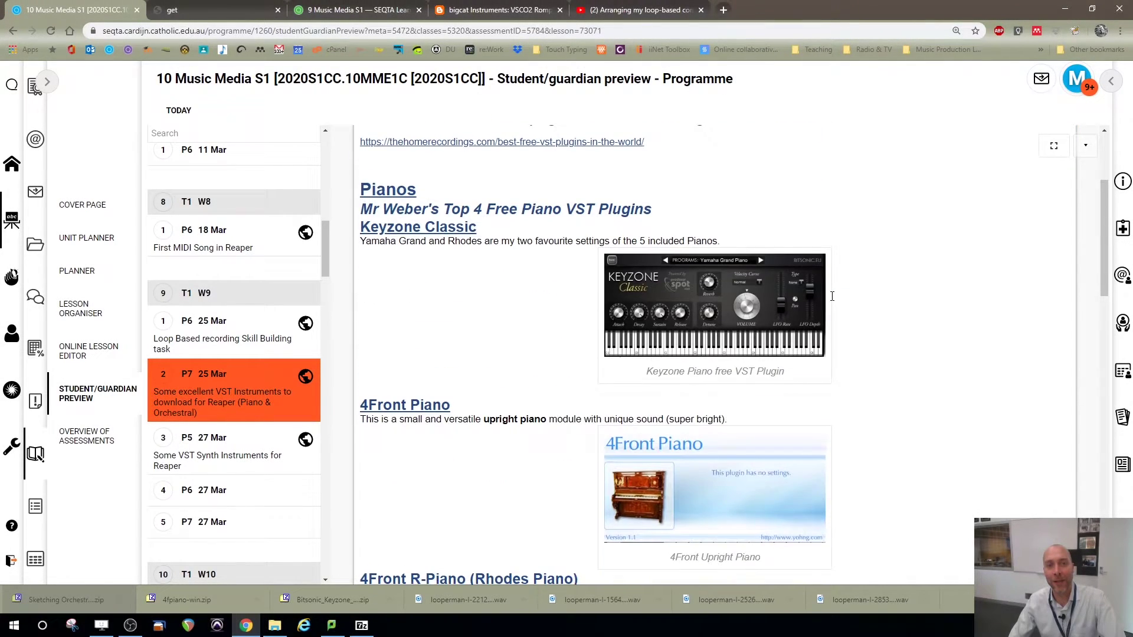
{"action": "scroll", "coordinate": [833, 296], "scroll_direction": "up", "scroll_amount": 3}
{"action": "scroll", "coordinate": [829, 292], "scroll_direction": "down", "scroll_amount": 9}
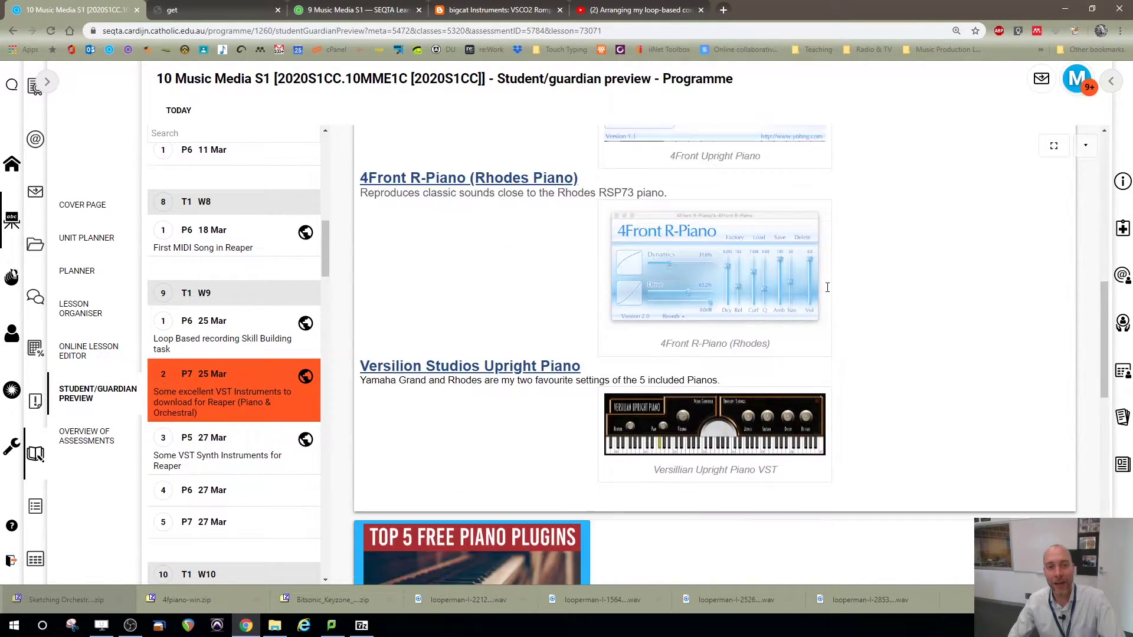
{"action": "scroll", "coordinate": [827, 287], "scroll_direction": "down", "scroll_amount": 6}
{"action": "scroll", "coordinate": [516, 240], "scroll_direction": "up", "scroll_amount": 3}
{"action": "scroll", "coordinate": [395, 260], "scroll_direction": "down", "scroll_amount": 4}
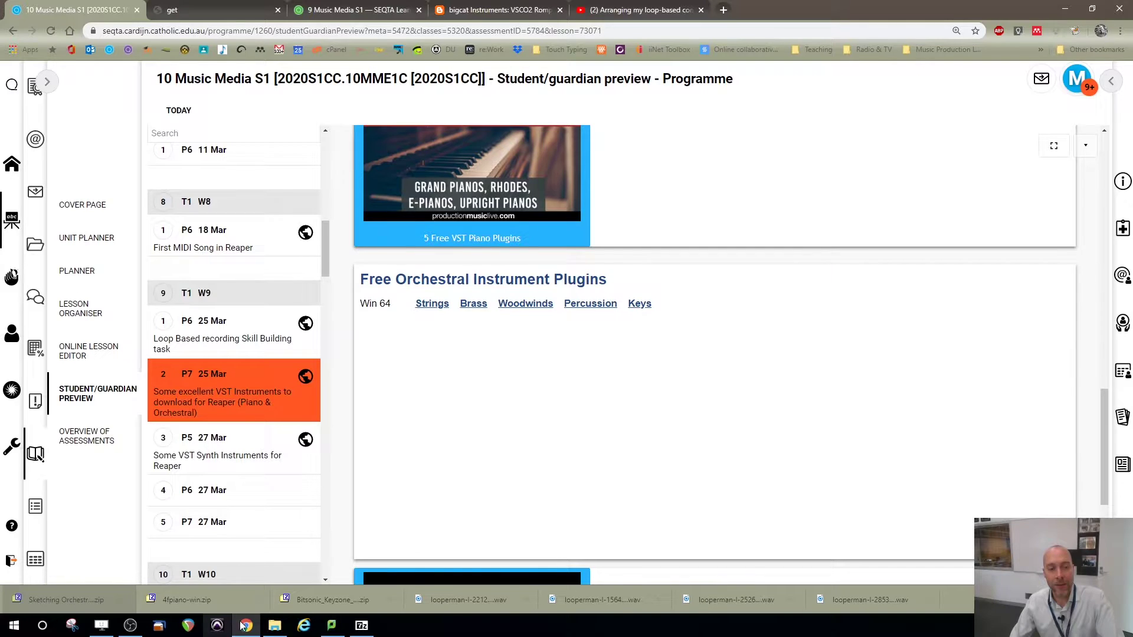
Open Sketching Orchestra Strings Win 64.zip from Downloads with Windows Explorer to list its ten files
{"action": "left_click", "coordinate": [275, 626]}
{"action": "left_click_drag", "start_coordinate": [650, 196], "coordinate": [496, 98]}
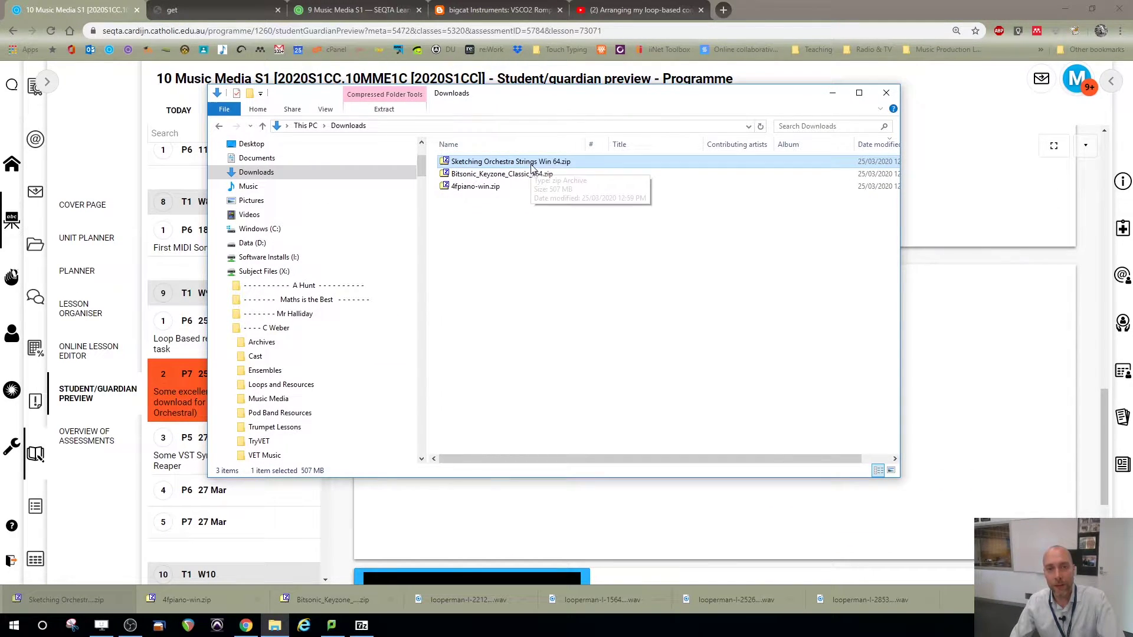
{"action": "double_click", "coordinate": [445, 164]}
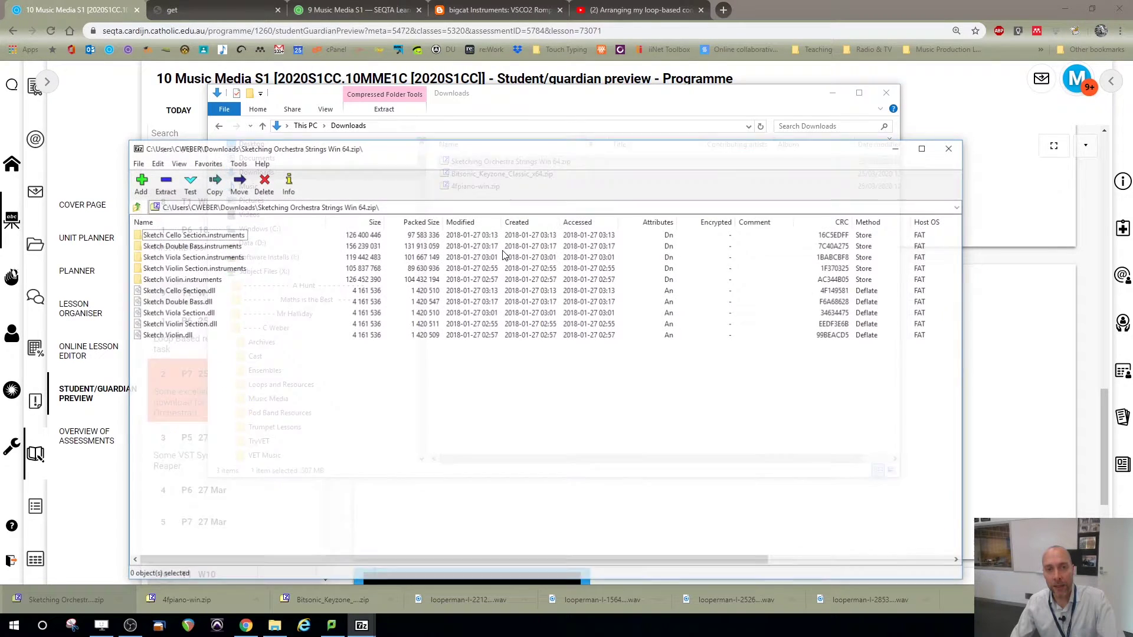
{"action": "left_click_drag", "start_coordinate": [375, 162], "coordinate": [449, 103]}
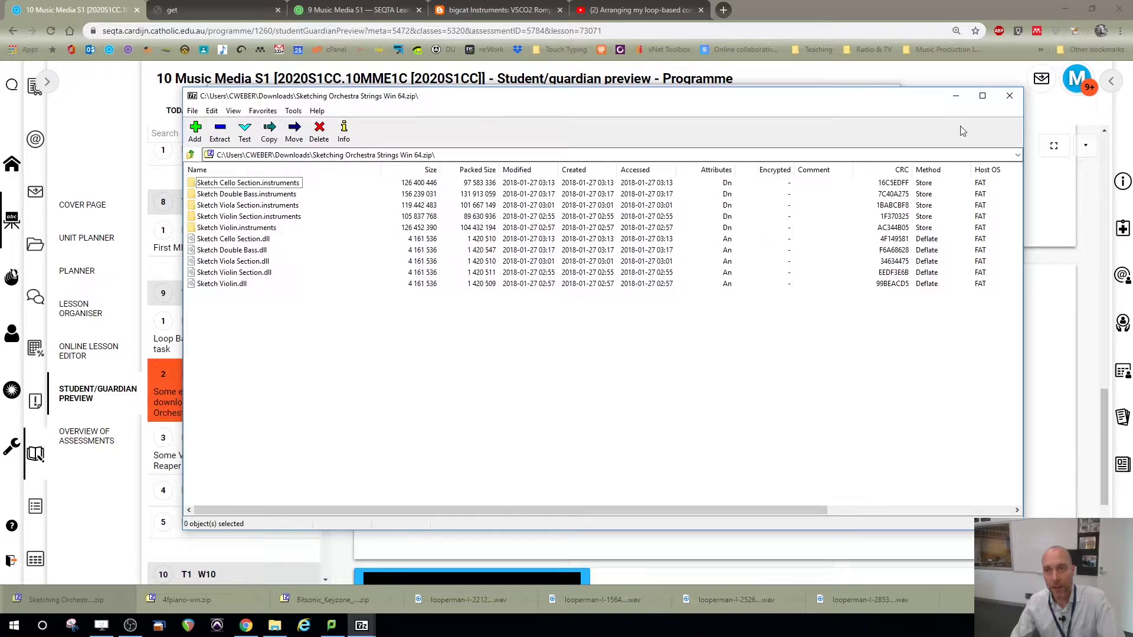
{"action": "left_click", "coordinate": [1011, 101]}
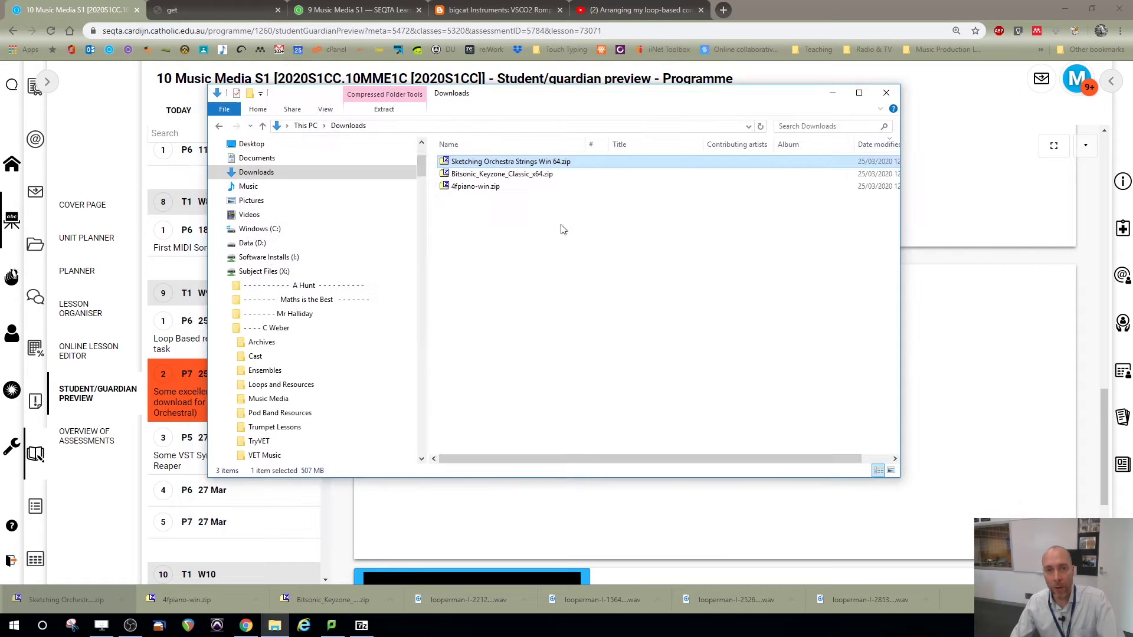
{"action": "right_click", "coordinate": [481, 163]}
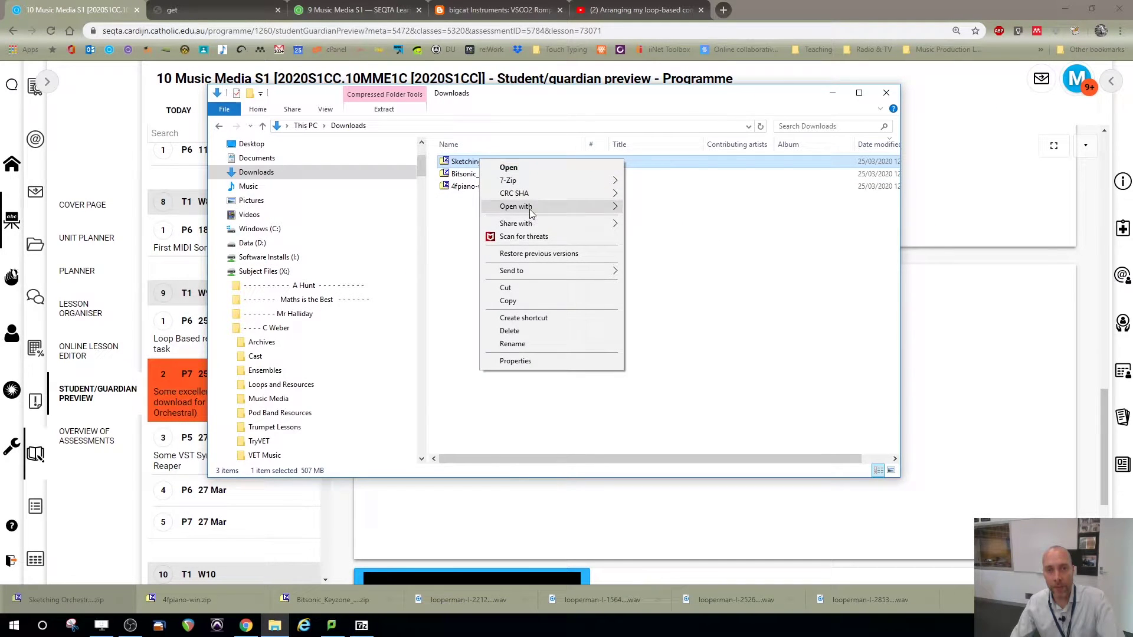
{"action": "mouse_move", "coordinate": [531, 212]}
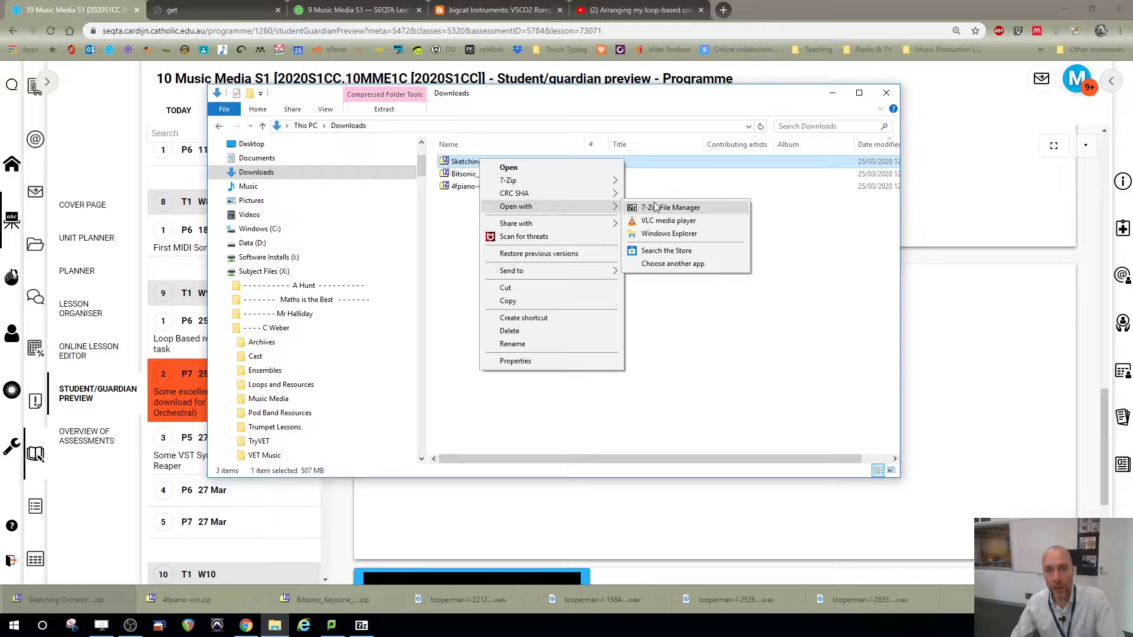
{"action": "left_click", "coordinate": [661, 236]}
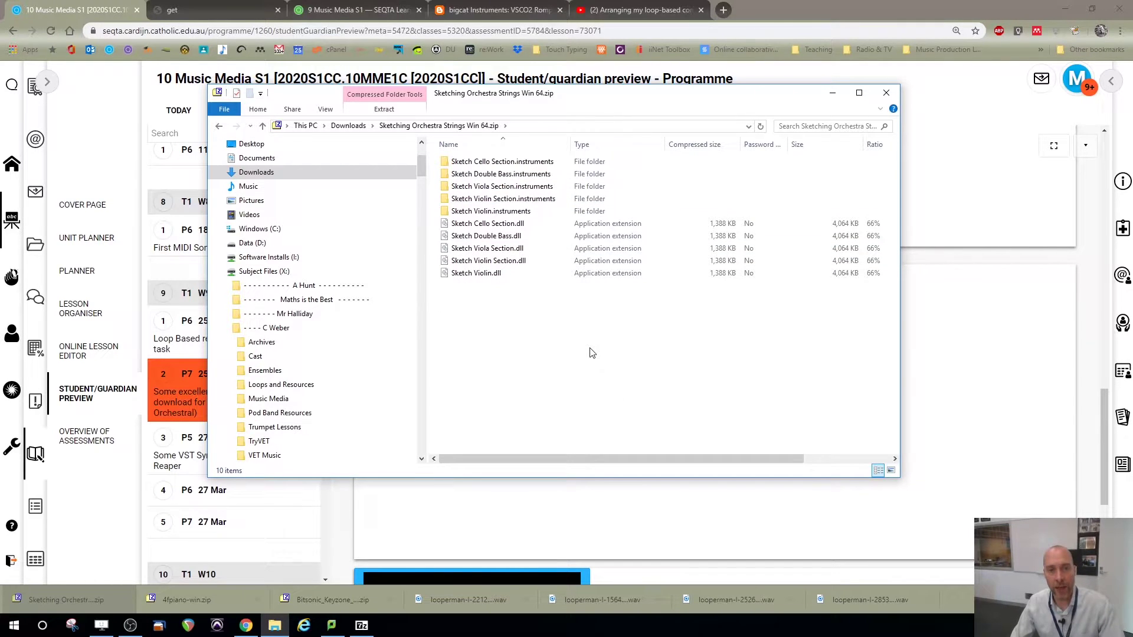
Copy all ten zip items, make a Desktop folder named 'Strings', and paste them into it
{"action": "left_click_drag", "start_coordinate": [592, 353], "coordinate": [451, 159]}
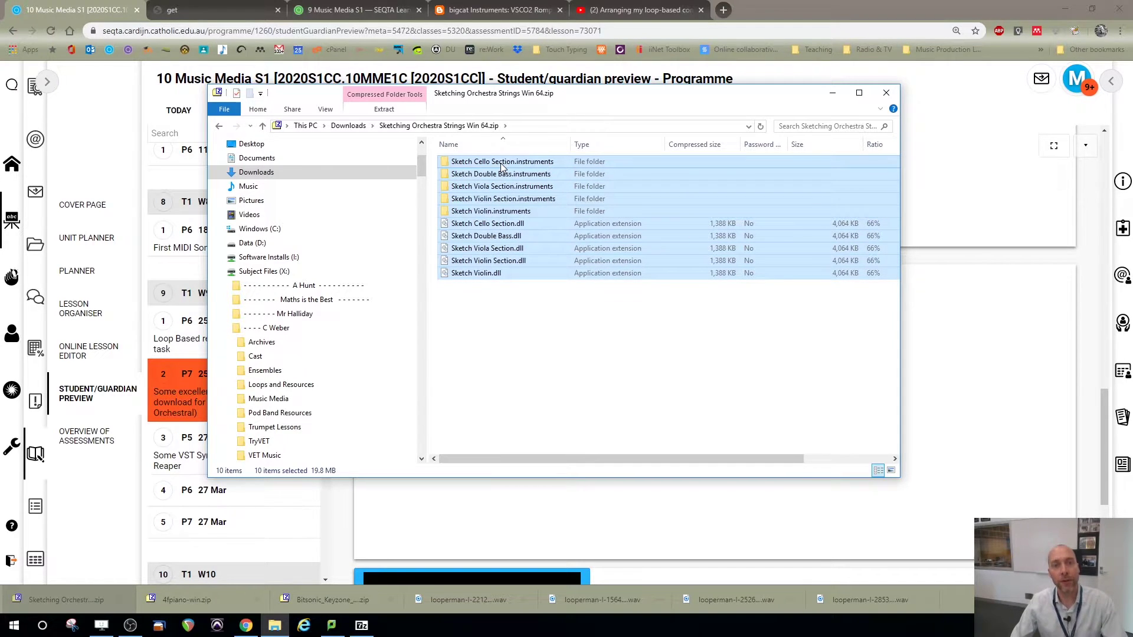
{"action": "key", "text": "ctrl+c"}
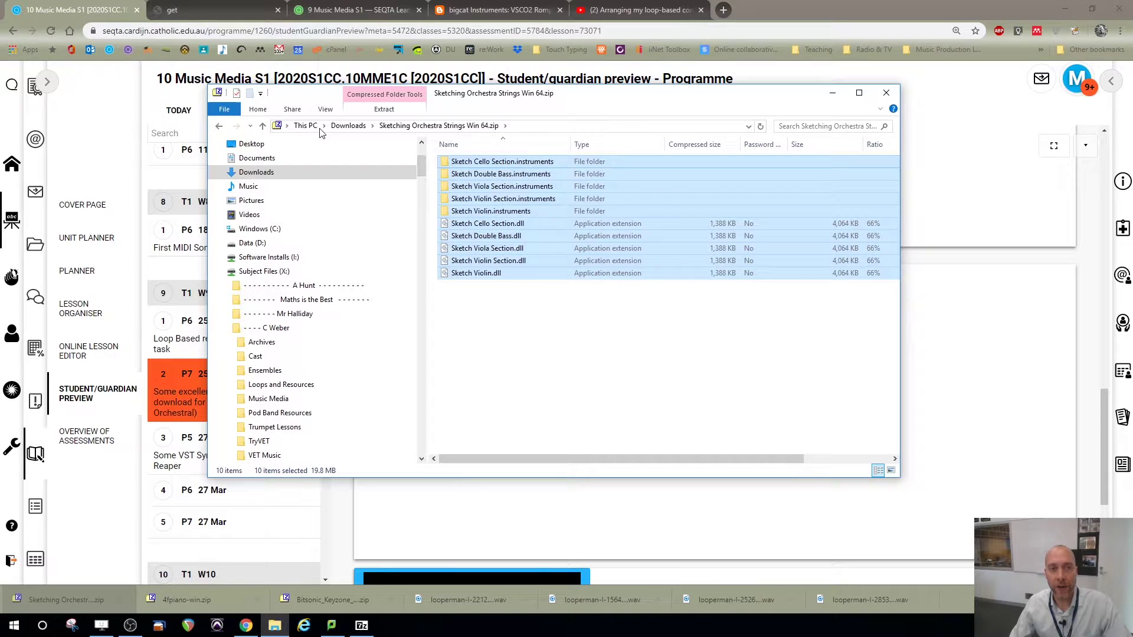
{"action": "left_click", "coordinate": [251, 144]}
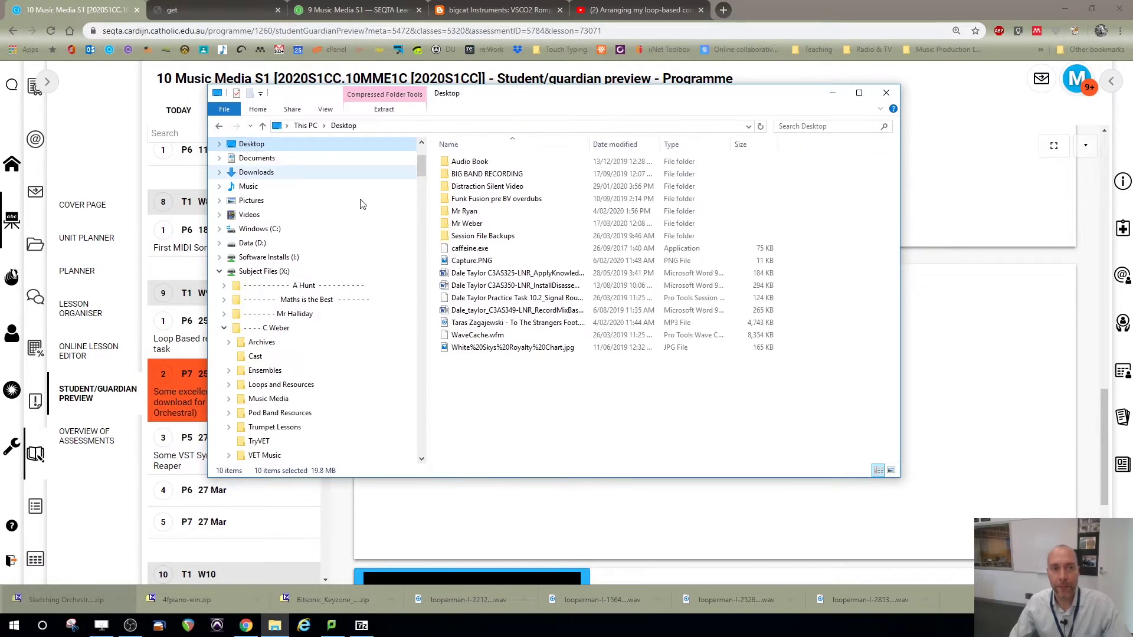
{"action": "right_click", "coordinate": [515, 423]}
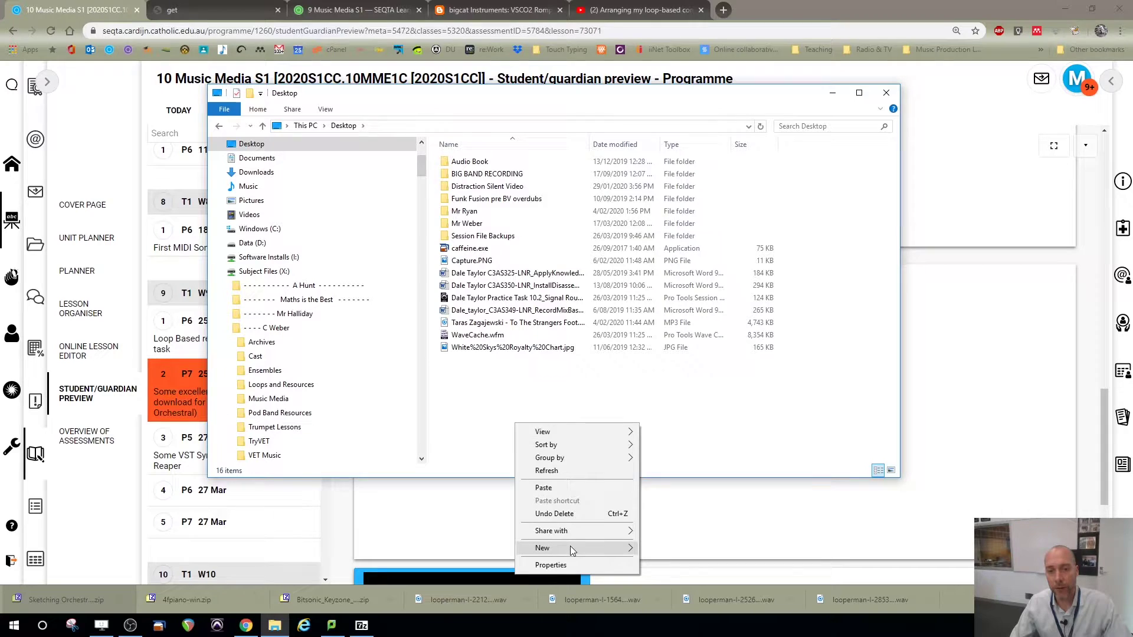
{"action": "mouse_move", "coordinate": [584, 549]}
{"action": "left_click", "coordinate": [702, 426]}
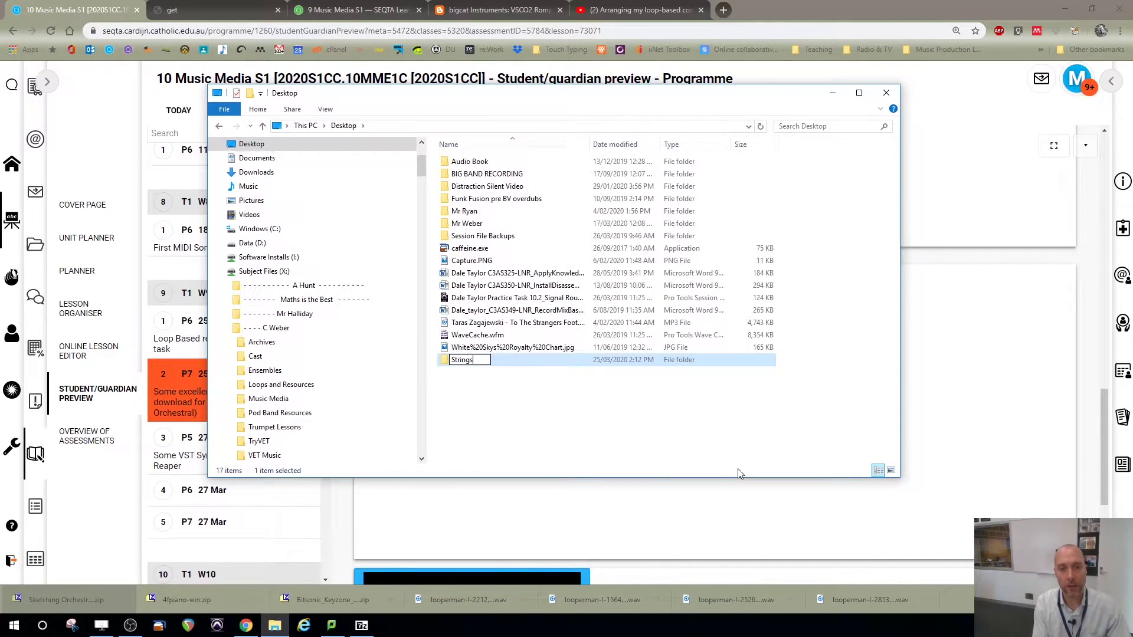
{"action": "key", "text": "Return"}
{"action": "double_click", "coordinate": [443, 361]}
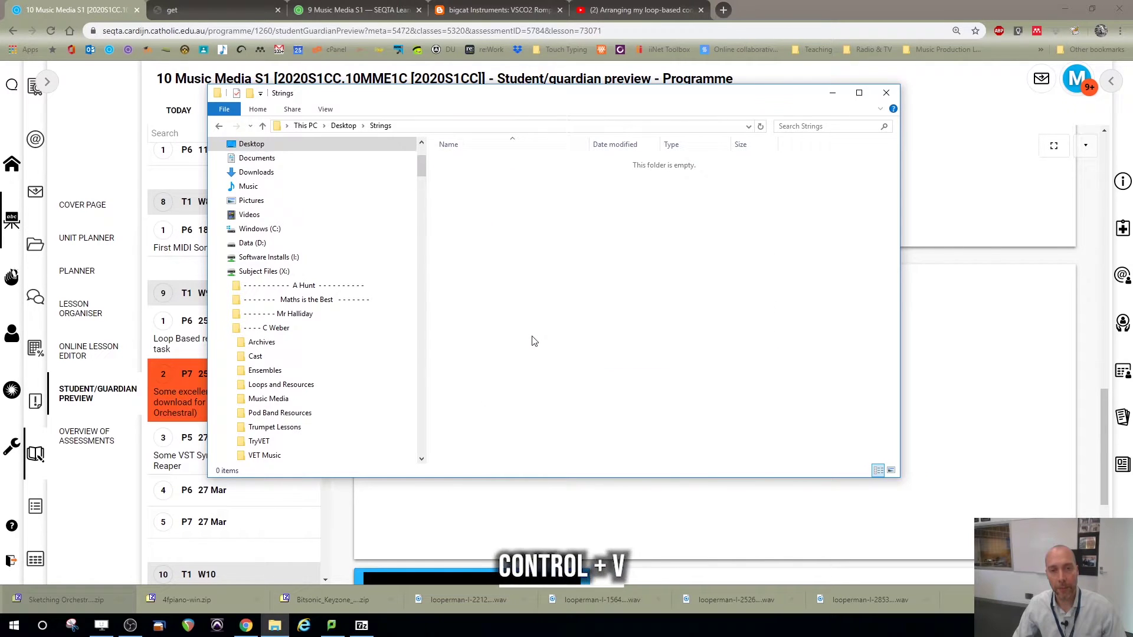
{"action": "key", "text": "ctrl+v"}
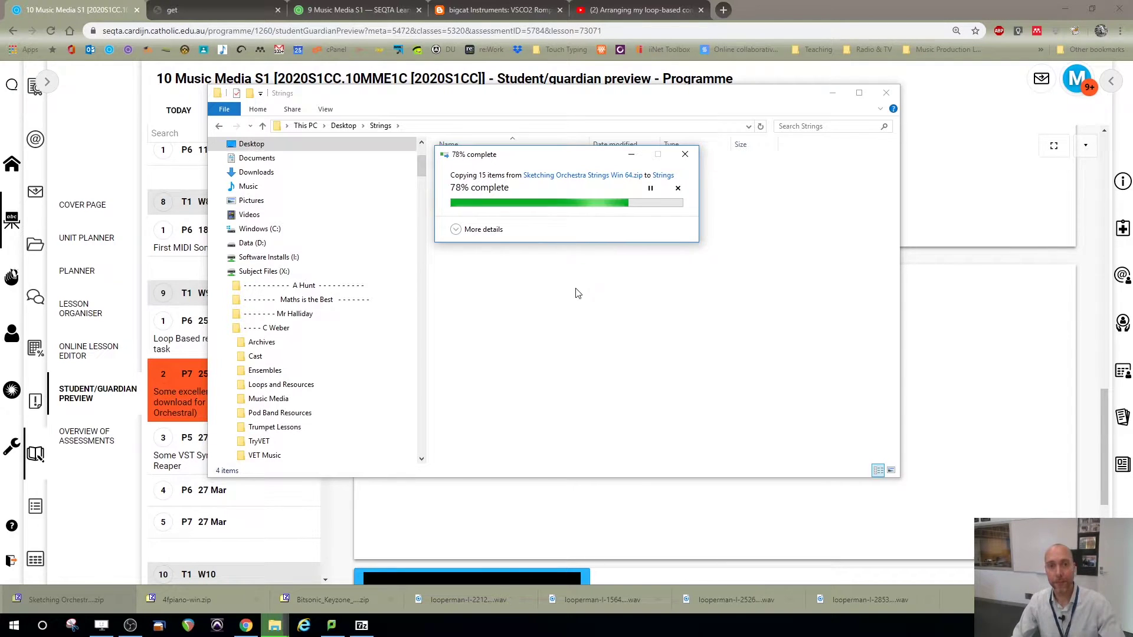
Cut the Strings folder from the Desktop
{"action": "left_click", "coordinate": [511, 329]}
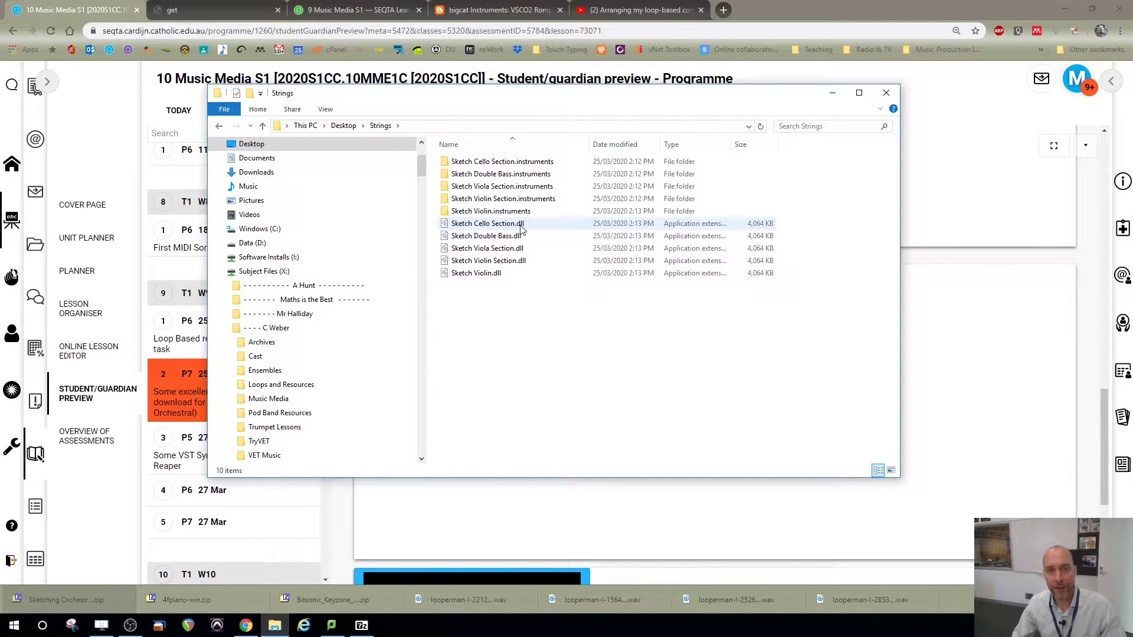
{"action": "left_click", "coordinate": [344, 125]}
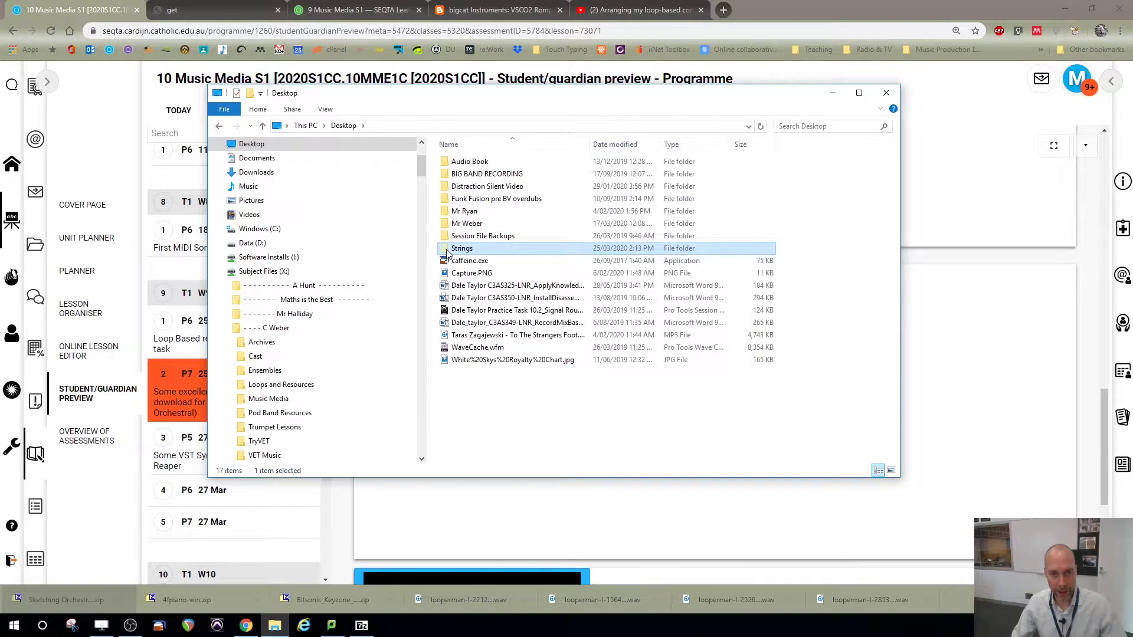
{"action": "key", "text": "ctrl+x"}
Navigate to C:\REAPER\Plugins\FX, where the Strings folder is installed
{"action": "left_click", "coordinate": [339, 229]}
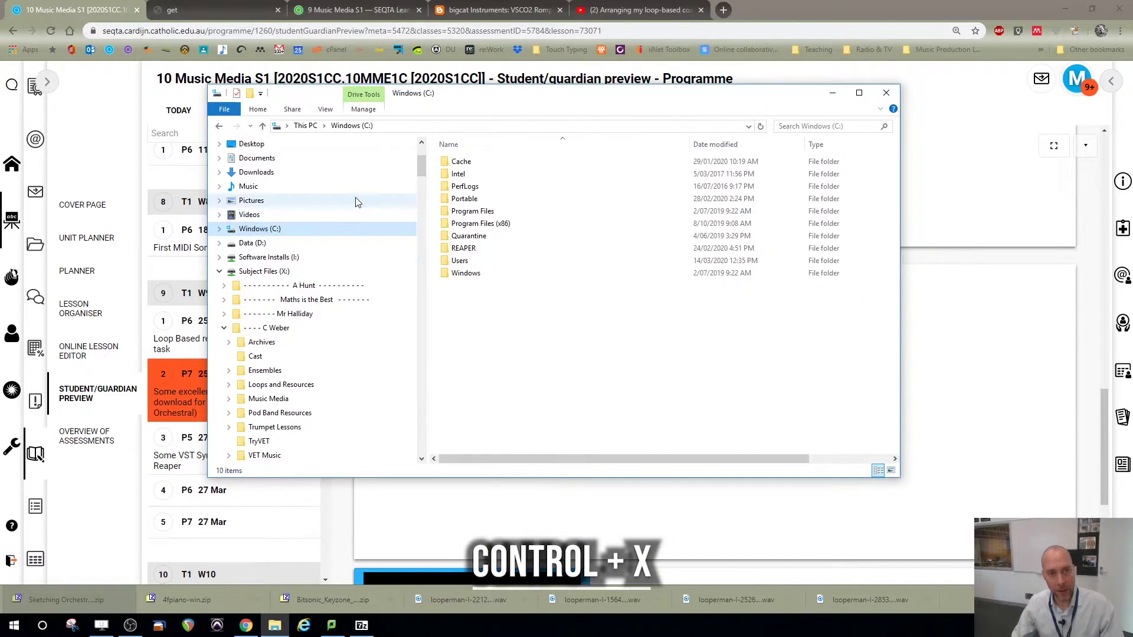
{"action": "left_click", "coordinate": [466, 200]}
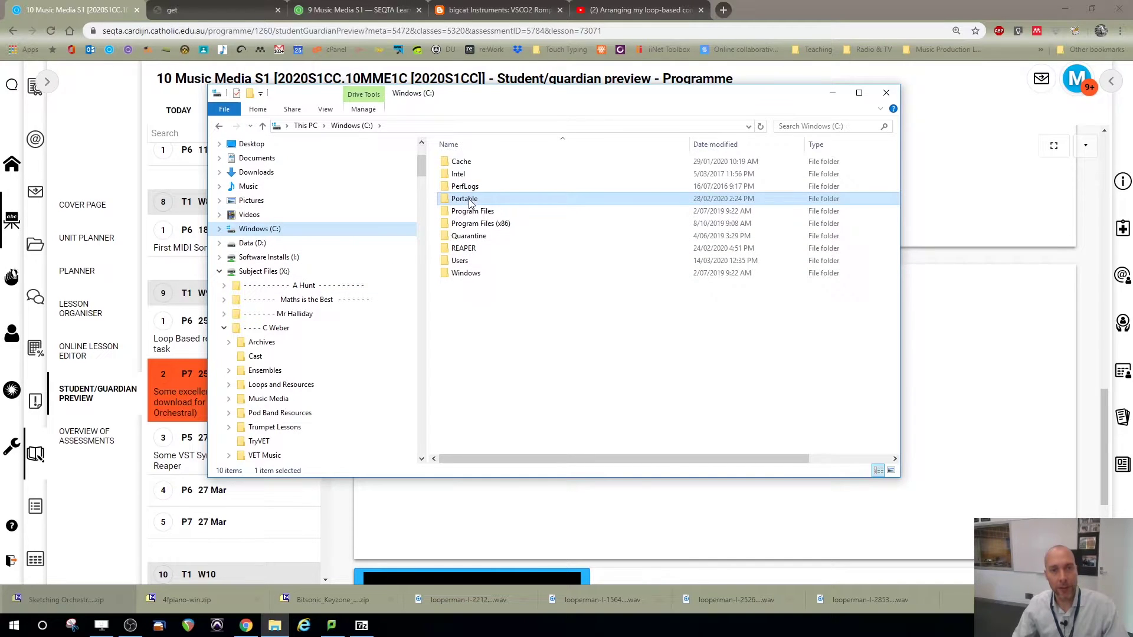
{"action": "double_click", "coordinate": [470, 203]}
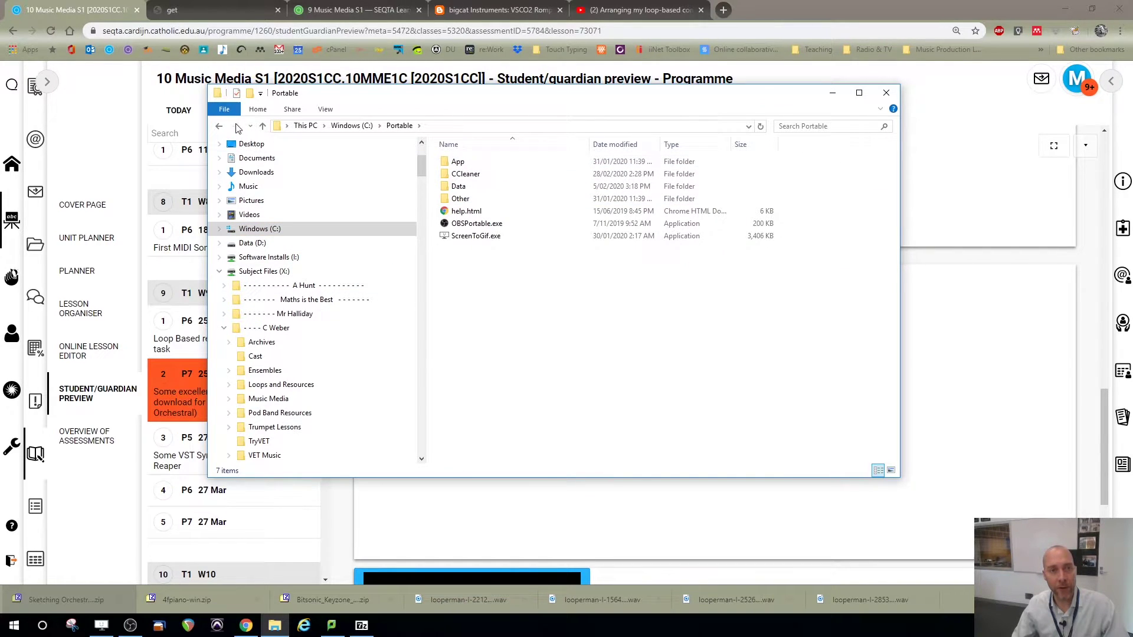
{"action": "left_click", "coordinate": [263, 127]}
{"action": "double_click", "coordinate": [463, 246]}
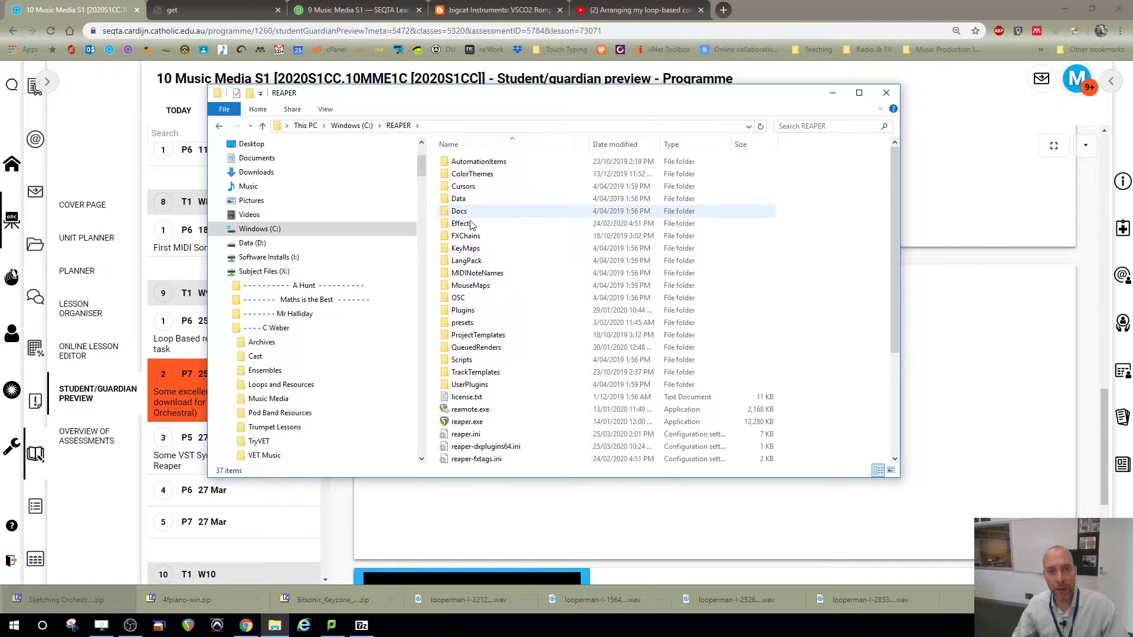
{"action": "double_click", "coordinate": [470, 226]}
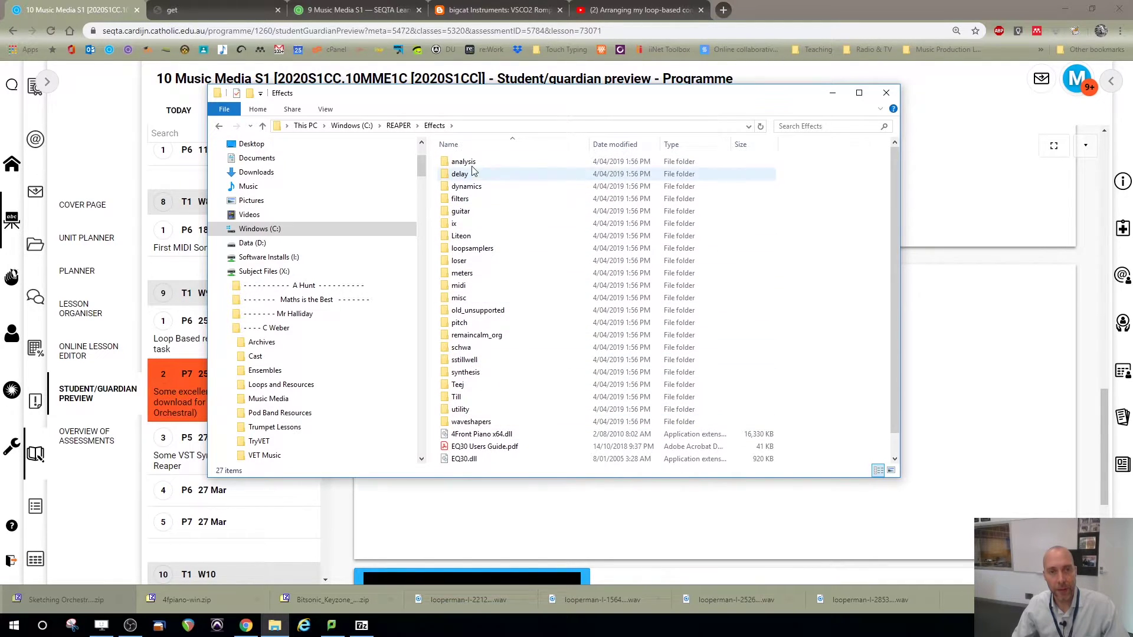
{"action": "left_click", "coordinate": [262, 127]}
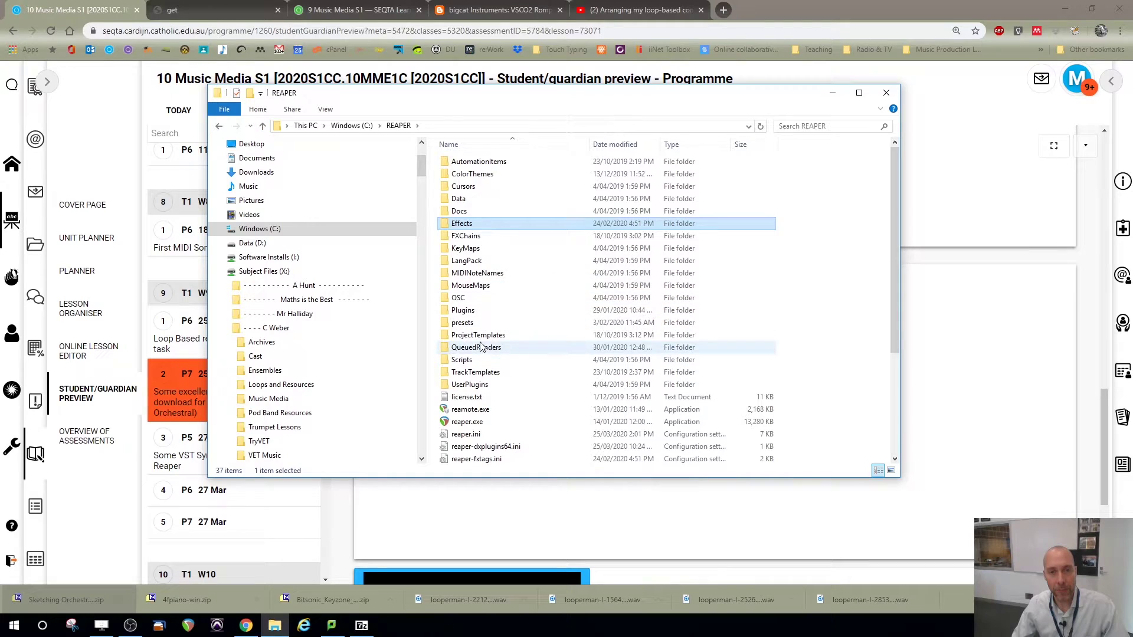
{"action": "double_click", "coordinate": [466, 242]}
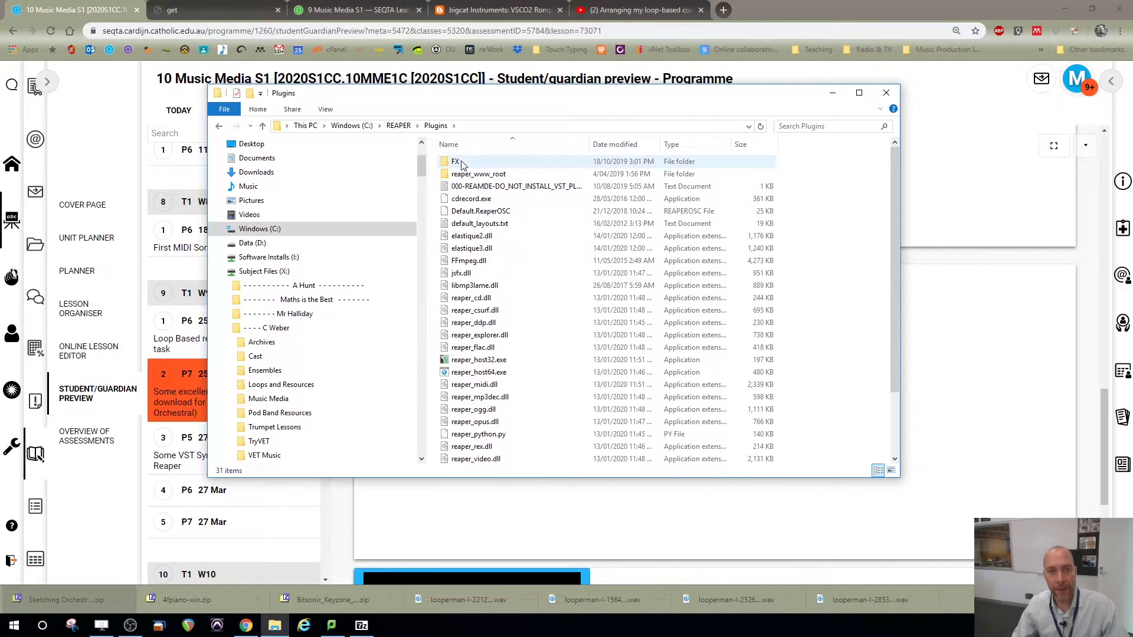
{"action": "double_click", "coordinate": [499, 161]}
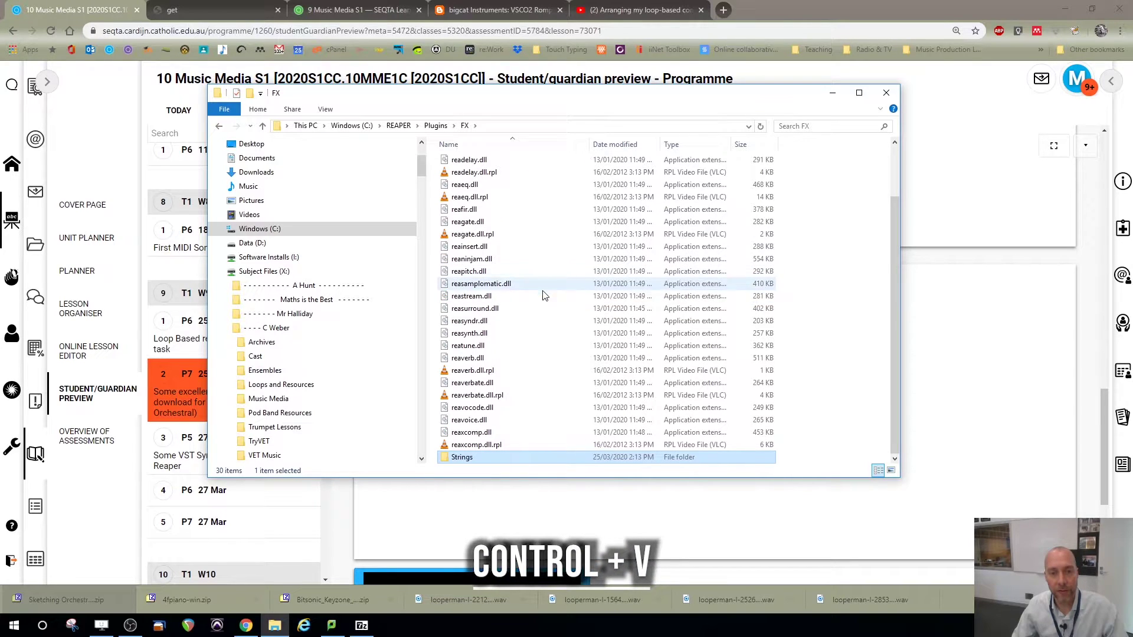
{"action": "left_click", "coordinate": [458, 624]}
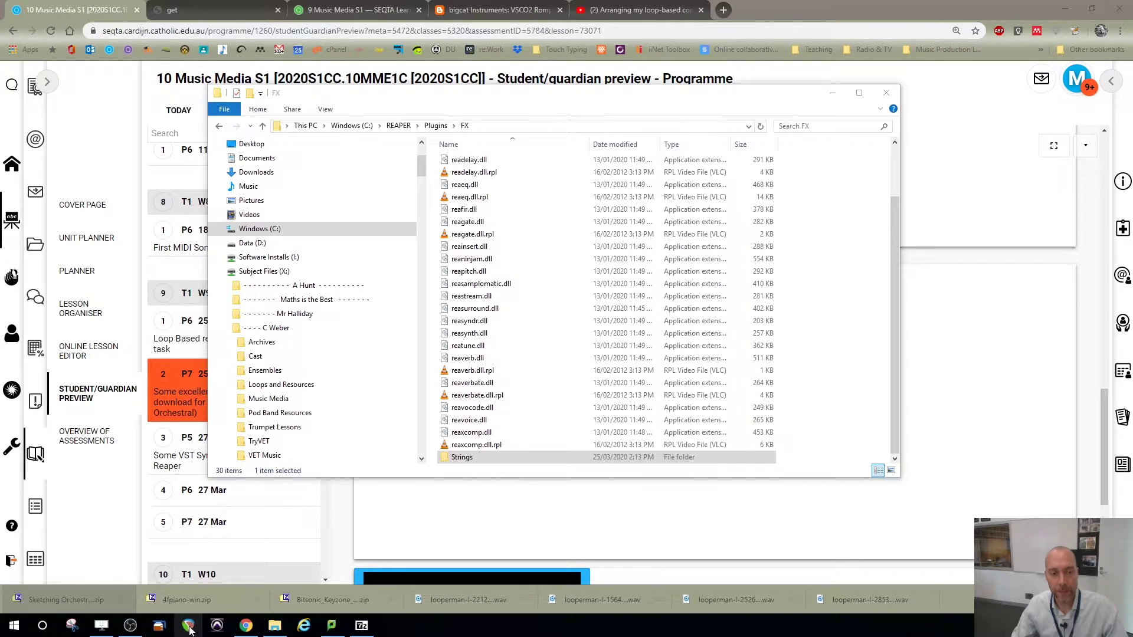
Start a new REAPER project and insert a track with VSTi Sketch Cello Sec (bigcat)
{"action": "left_click", "coordinate": [189, 626]}
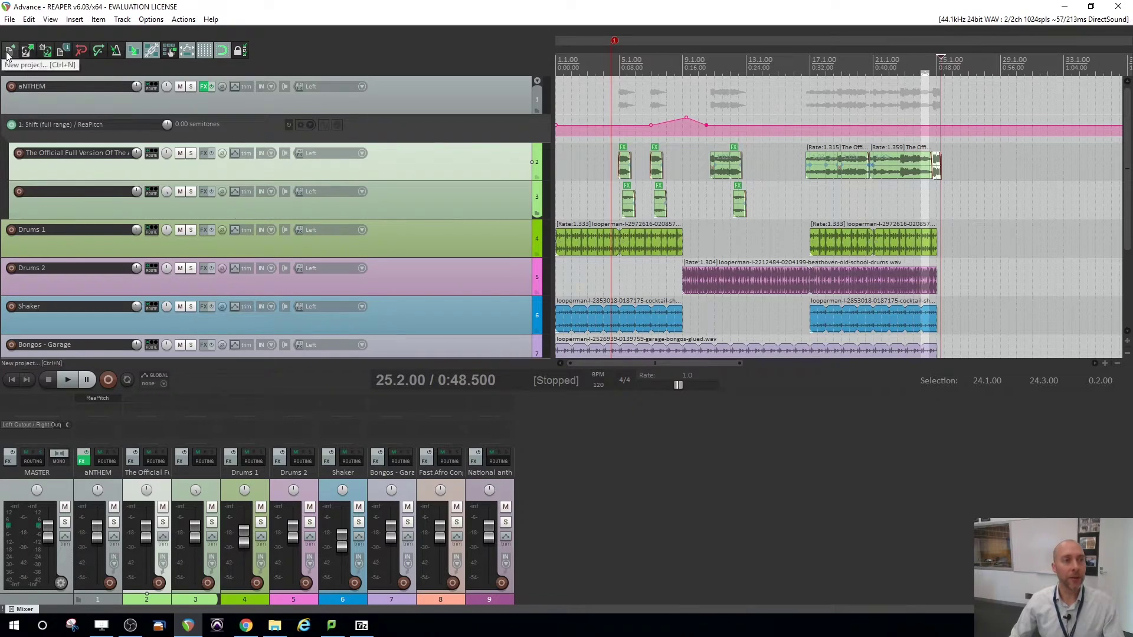
{"action": "left_click", "coordinate": [9, 51]}
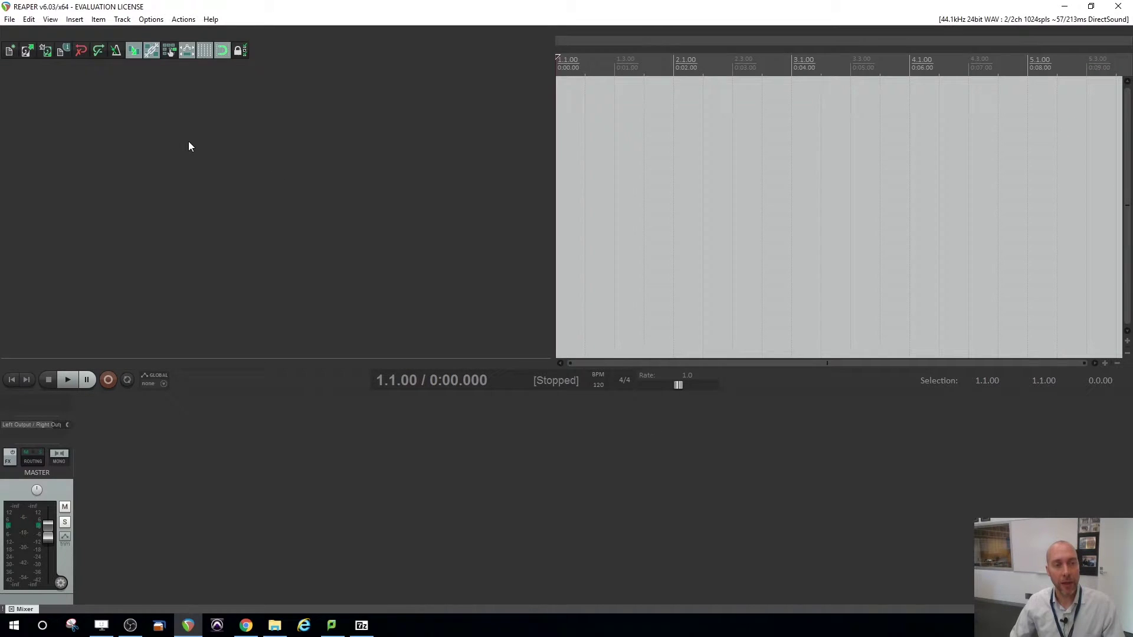
{"action": "right_click", "coordinate": [97, 112]}
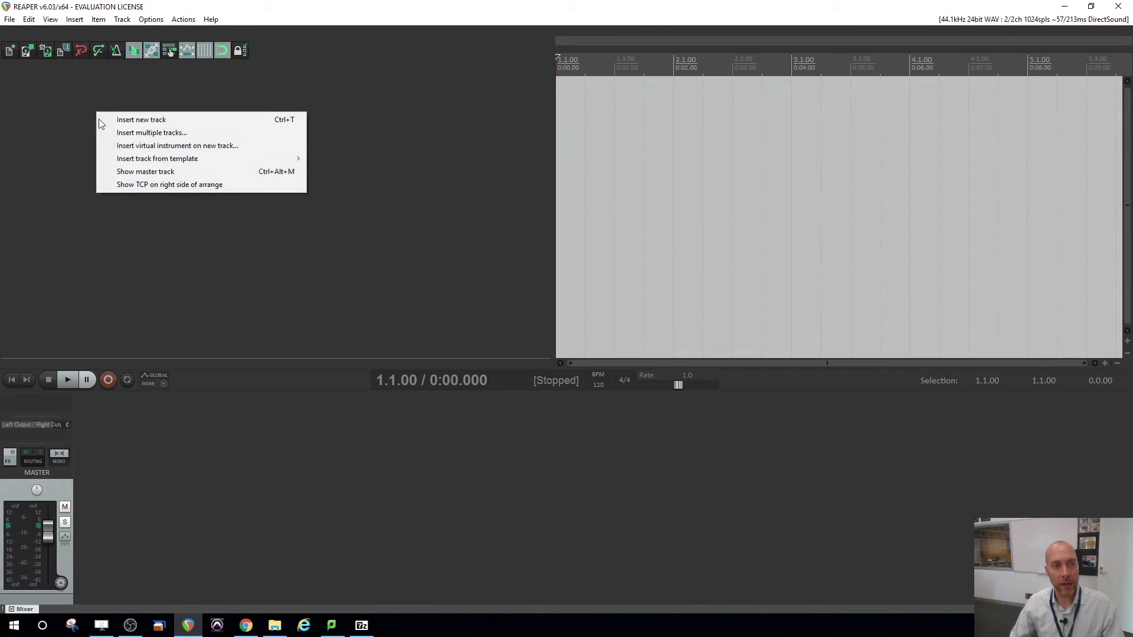
{"action": "left_click", "coordinate": [177, 146]}
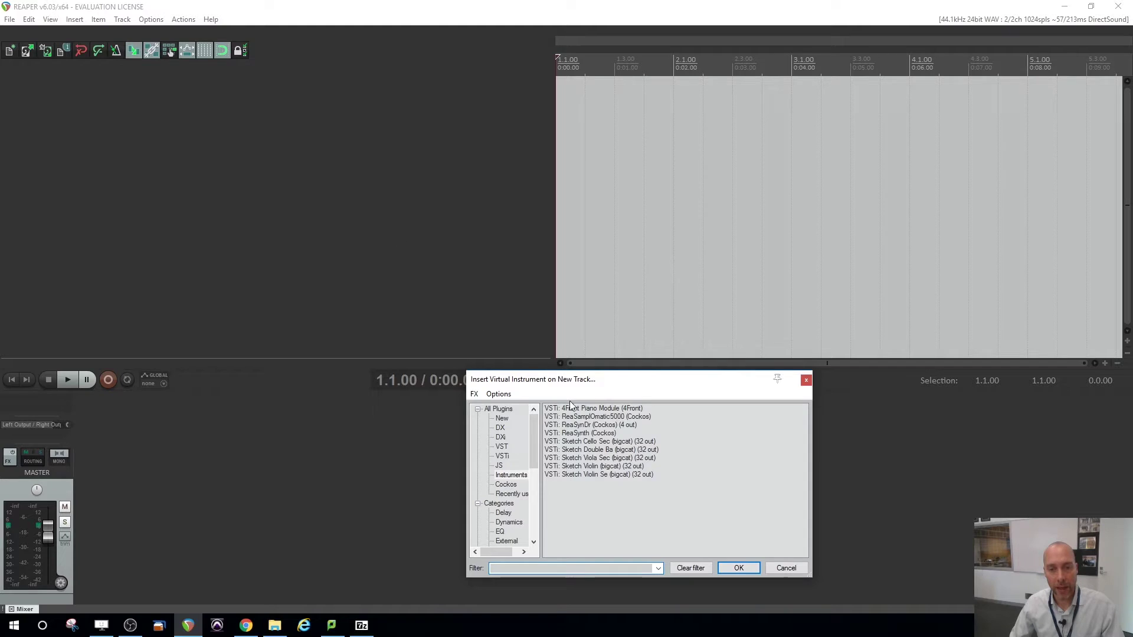
{"action": "left_click", "coordinate": [591, 442]}
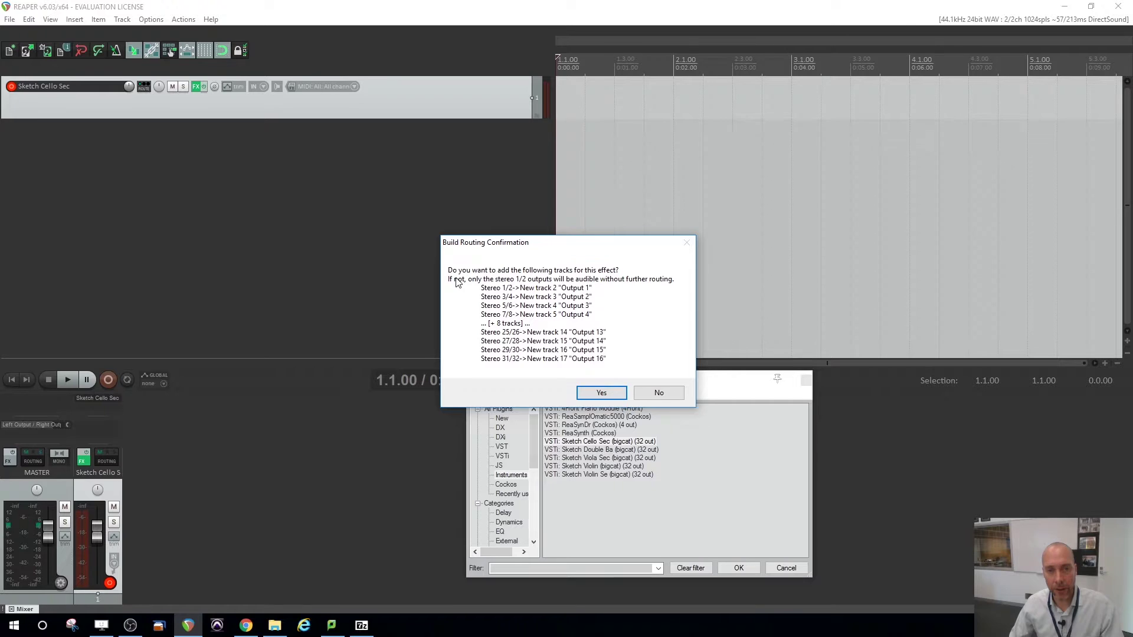
Decline the extra output tracks and show the Virtual MIDI Keyboard
{"action": "left_click", "coordinate": [659, 393]}
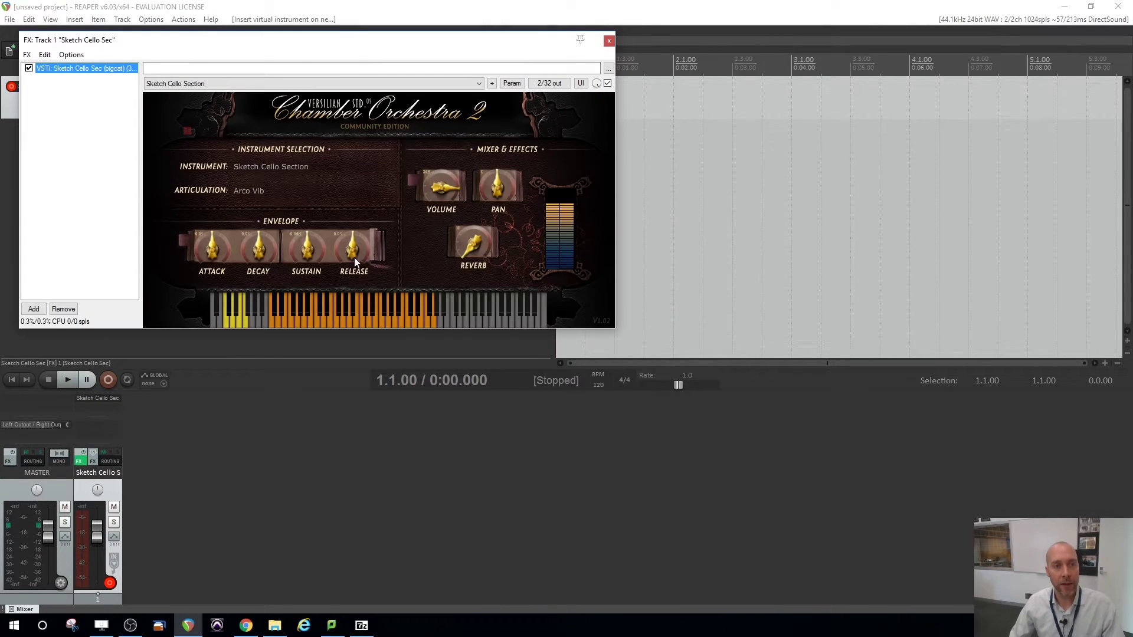
{"action": "left_click_drag", "start_coordinate": [357, 43], "coordinate": [754, 130]}
{"action": "left_click", "coordinate": [50, 21]}
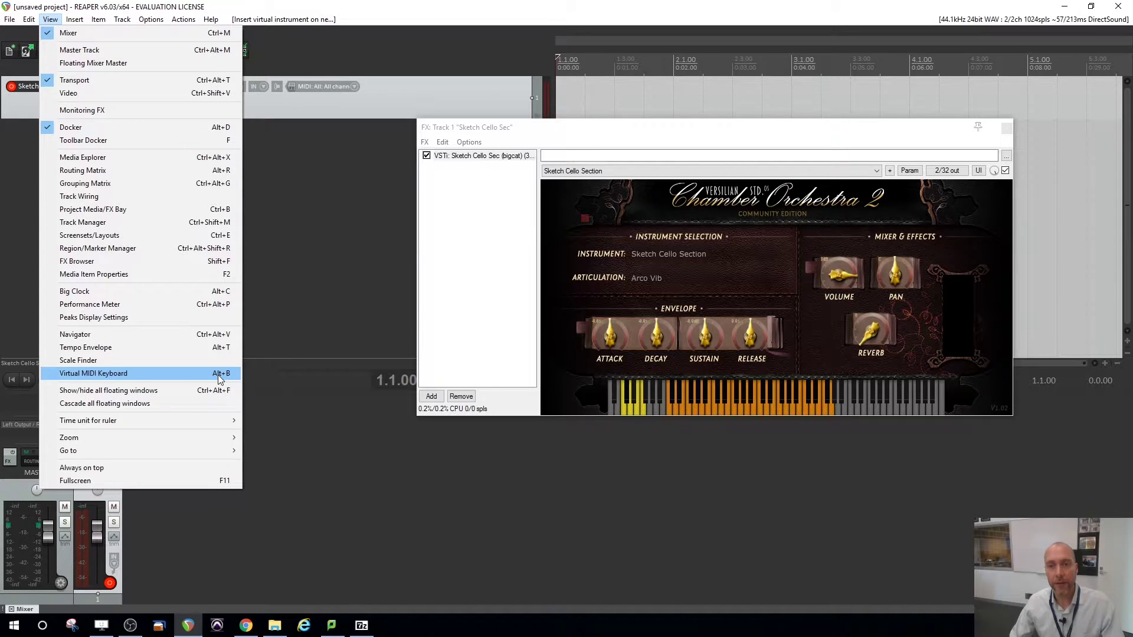
{"action": "left_click", "coordinate": [93, 373]}
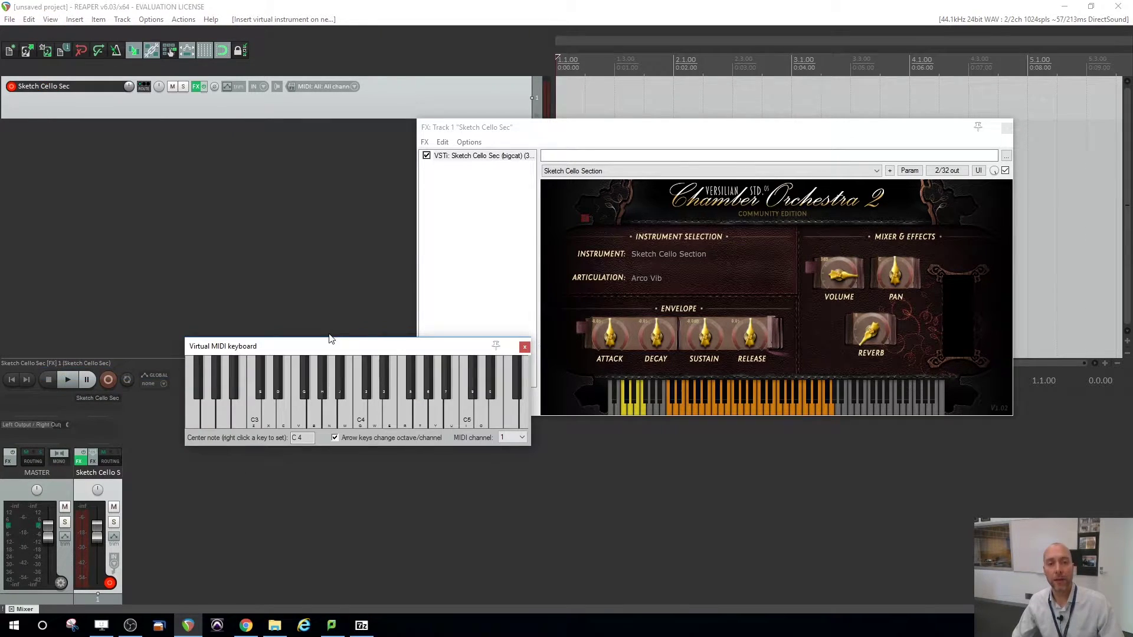
Play several cello notes, then sweep the low keyswitches to set Arco Vib p
{"action": "left_click", "coordinate": [412, 496]}
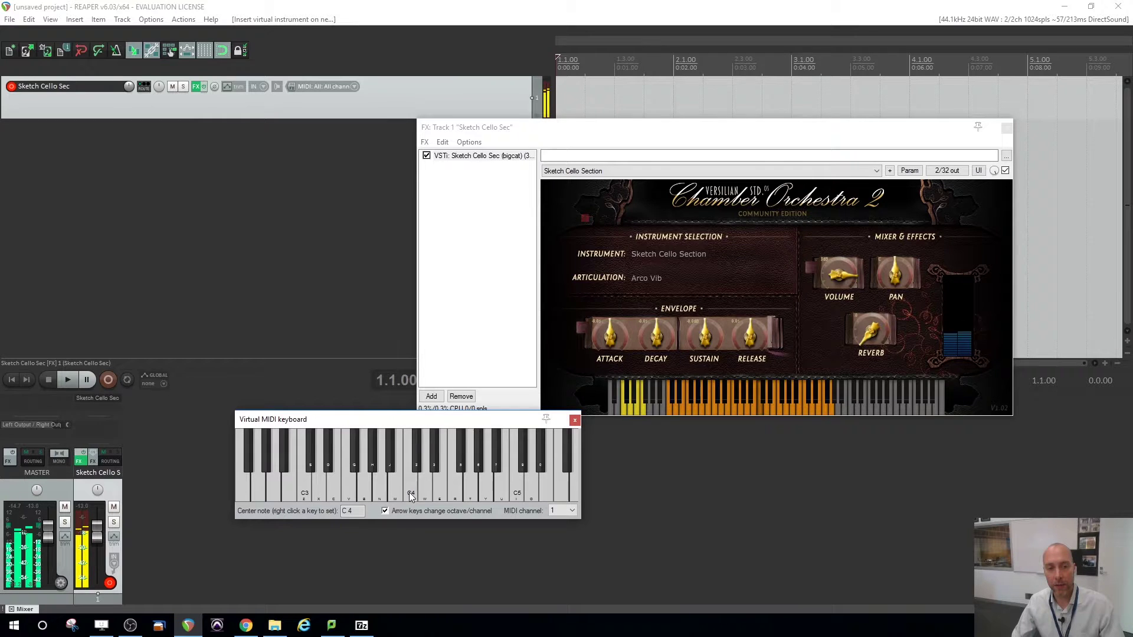
{"action": "left_click", "coordinate": [333, 485]}
{"action": "left_click", "coordinate": [364, 484]}
{"action": "left_click", "coordinate": [445, 482]}
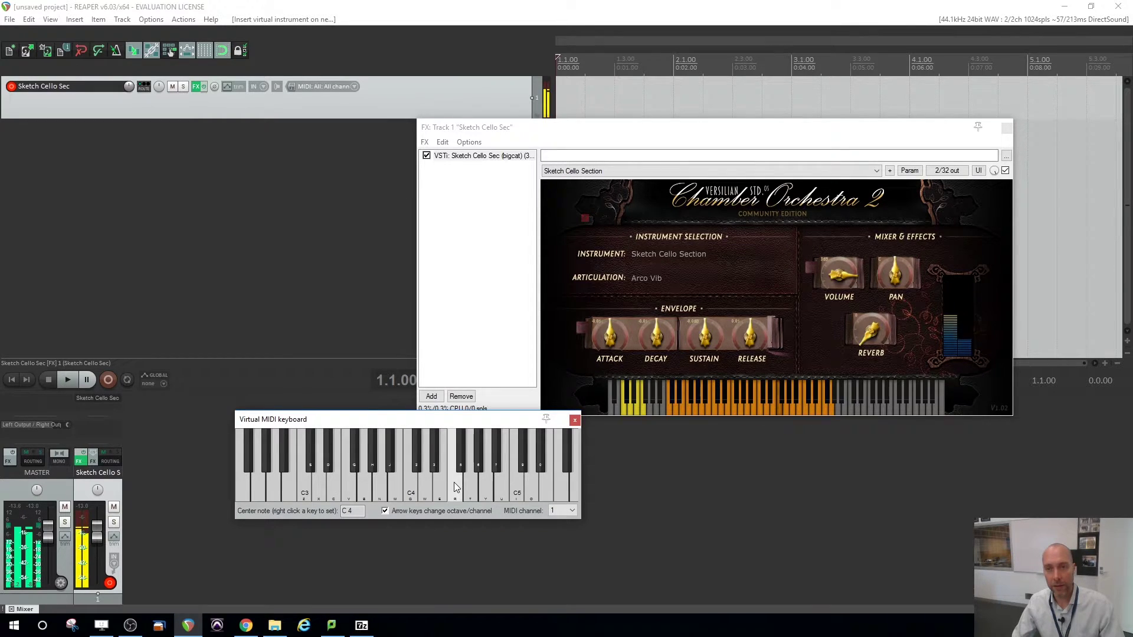
{"action": "left_click", "coordinate": [455, 482]}
{"action": "left_click", "coordinate": [339, 492]}
{"action": "left_click", "coordinate": [320, 492]}
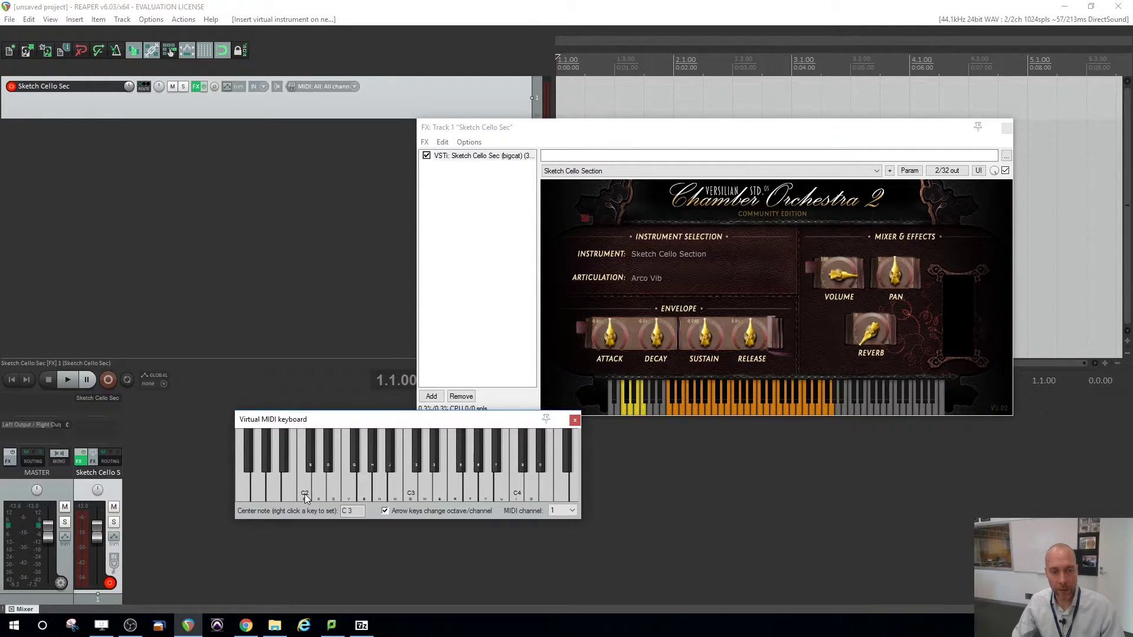
{"action": "left_click_drag", "start_coordinate": [307, 492], "coordinate": [520, 492]}
Shift the keyboard up an octave, play a run to C4, then play C2–G2 from computer keys
{"action": "key", "text": "Right"}
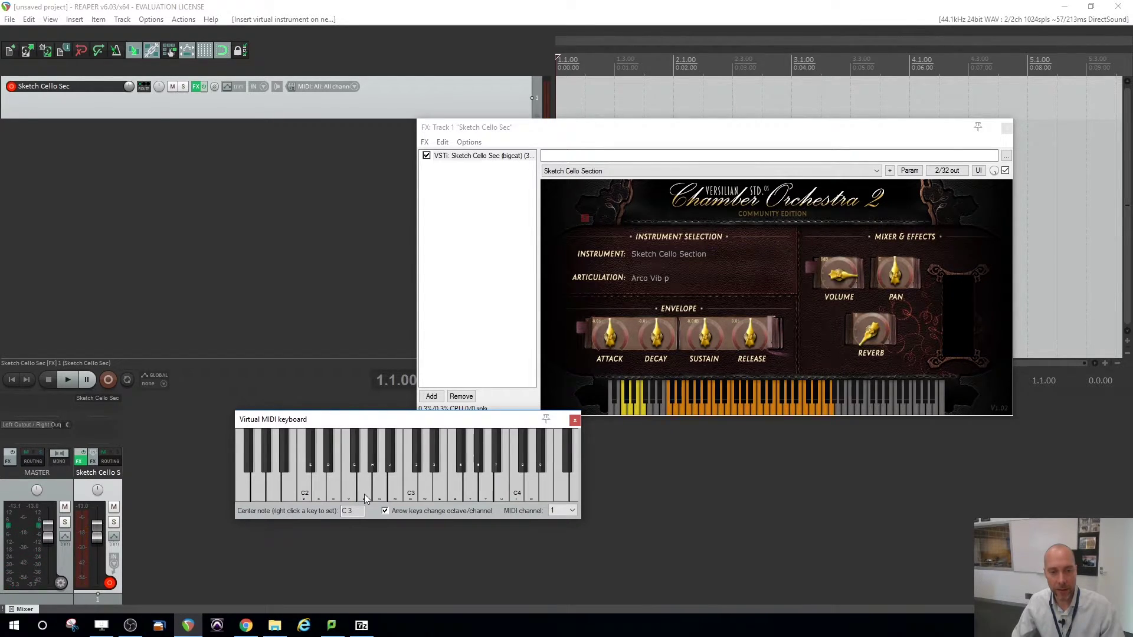
{"action": "mouse_move", "coordinate": [365, 499]}
{"action": "left_mouse_down"}
{"action": "mouse_move", "coordinate": [558, 486]}
{"action": "mouse_move", "coordinate": [413, 497]}
{"action": "left_mouse_up"}
{"action": "key", "text": "z"}
{"action": "key", "text": "x"}
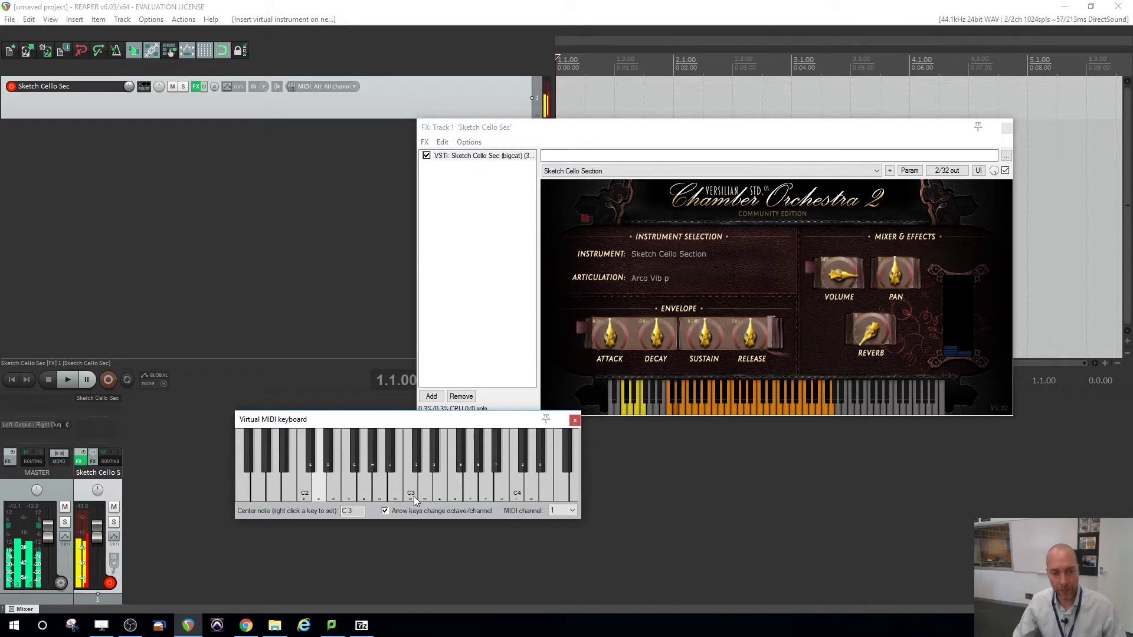
{"action": "key", "text": "c"}
{"action": "key", "text": "x"}
{"action": "key", "text": "z"}
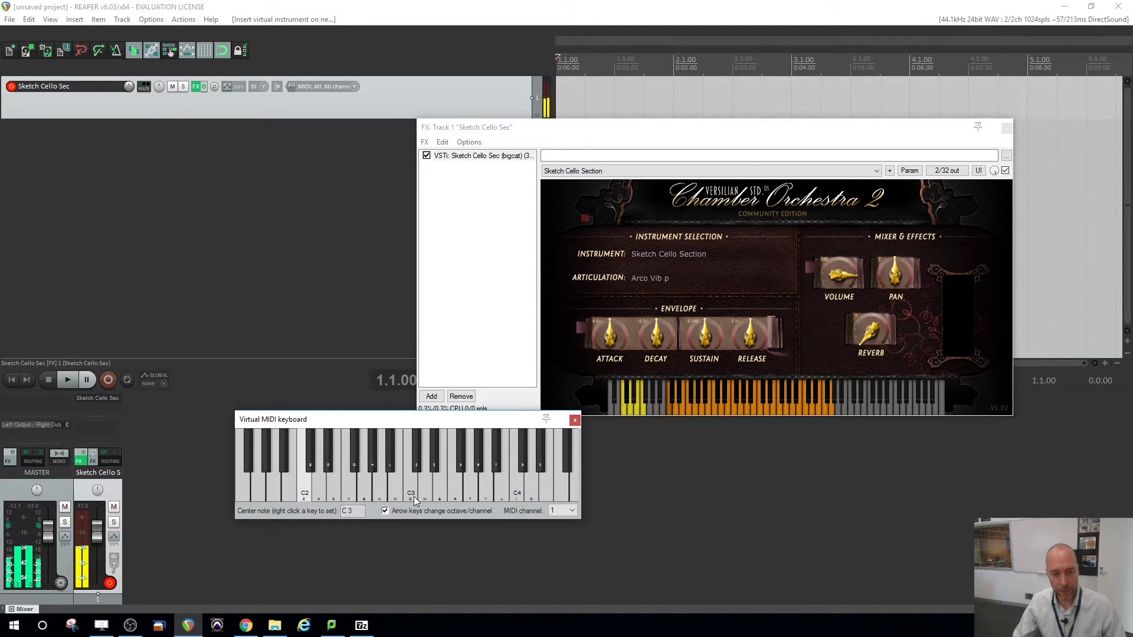
{"action": "key", "text": "b"}
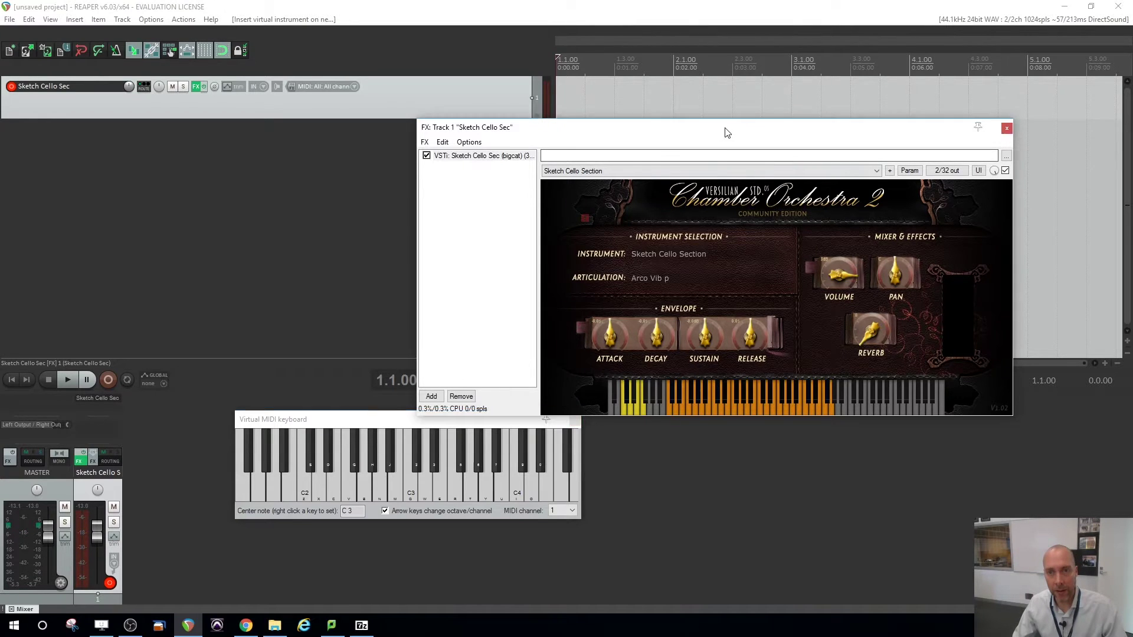
{"action": "left_click_drag", "start_coordinate": [726, 131], "coordinate": [714, 94]}
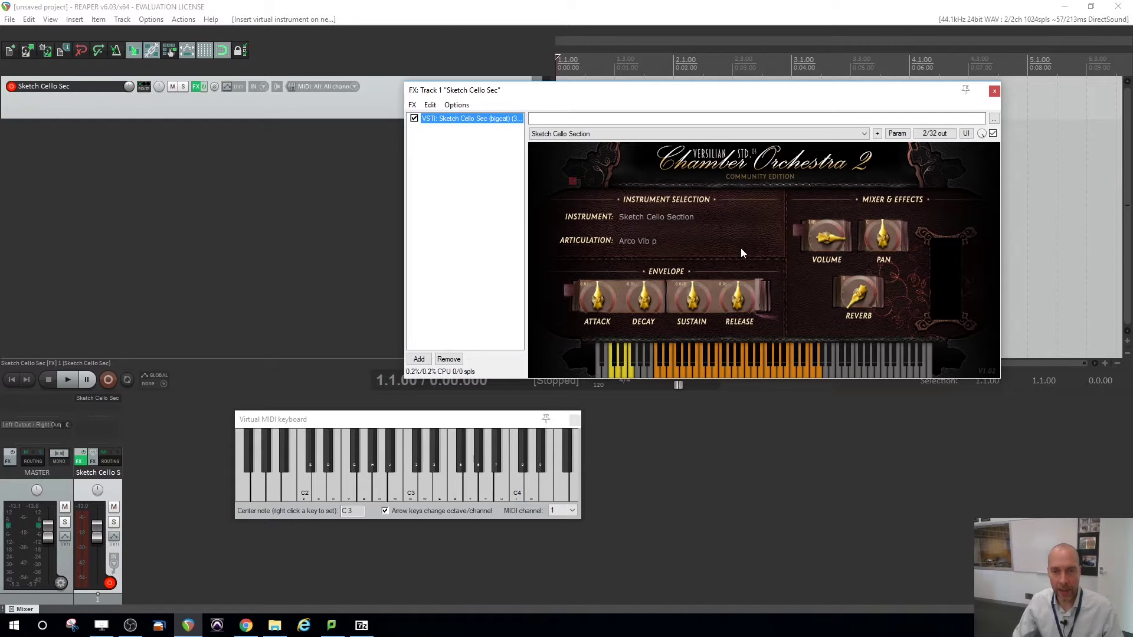
Set the audio driver to WASAPI with Microphone Array input and Speakers output, then test notes
{"action": "left_click", "coordinate": [976, 20]}
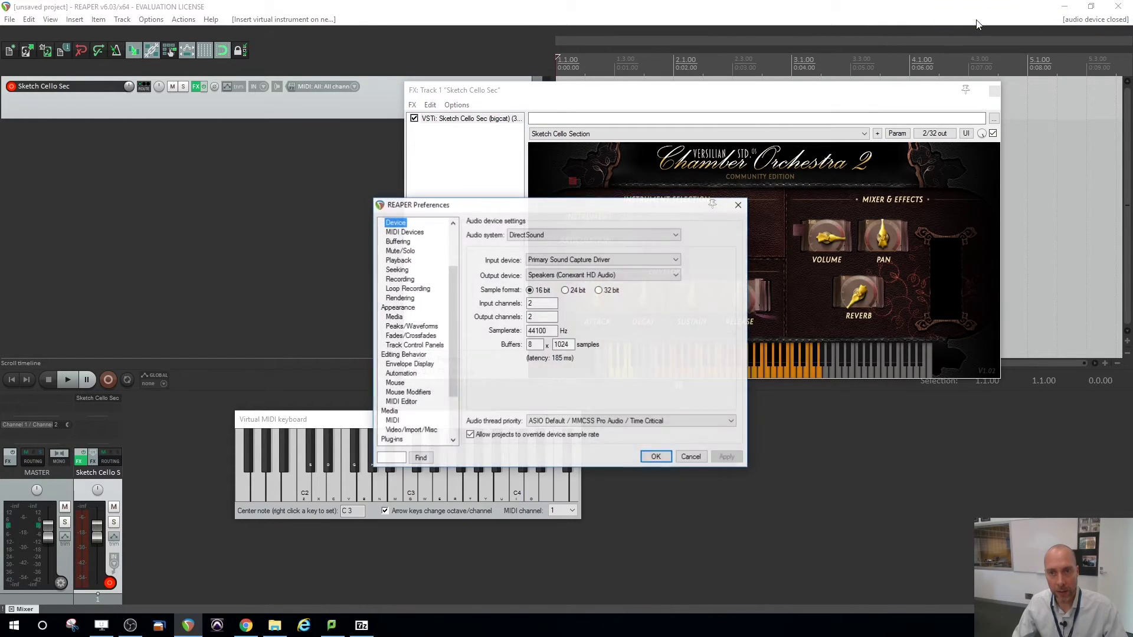
{"action": "left_click", "coordinate": [539, 235]}
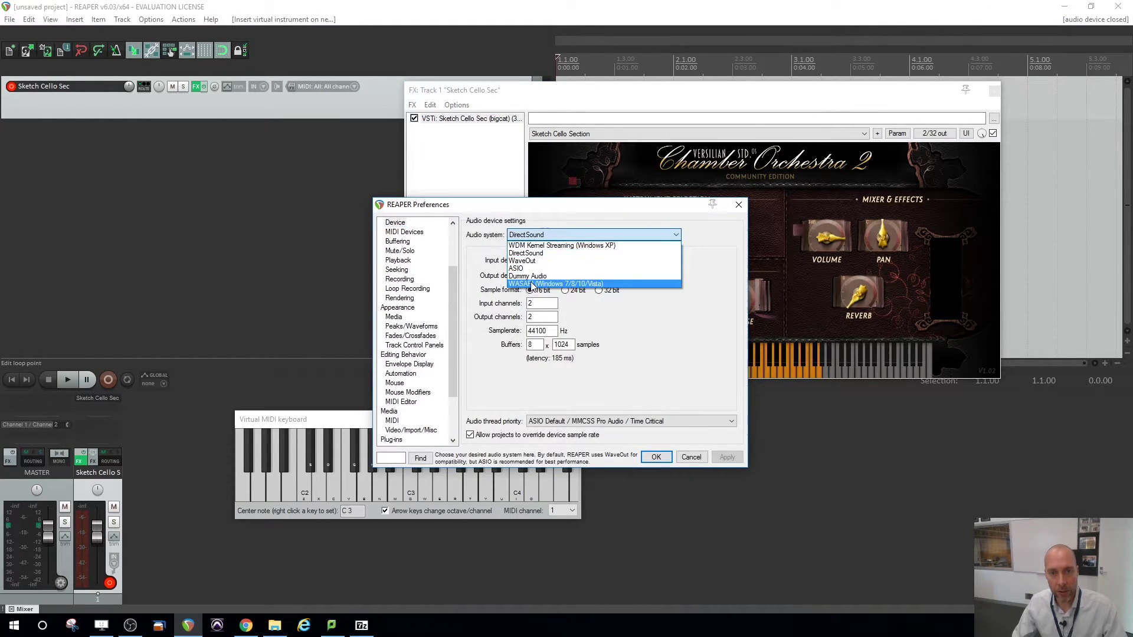
{"action": "left_click", "coordinate": [577, 285]}
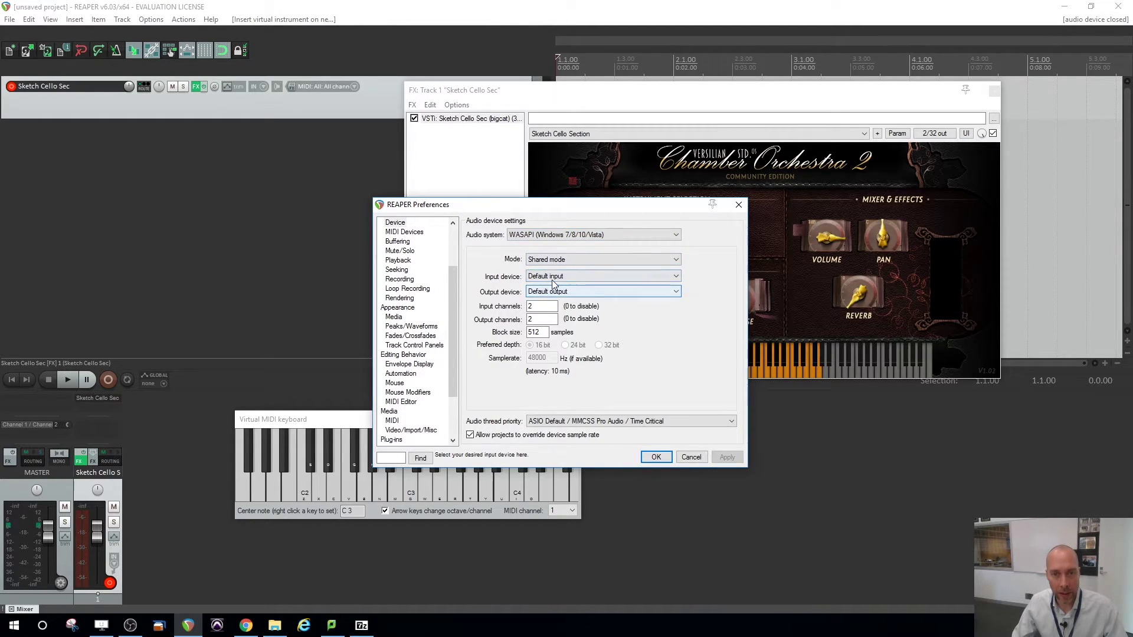
{"action": "left_click", "coordinate": [549, 276]}
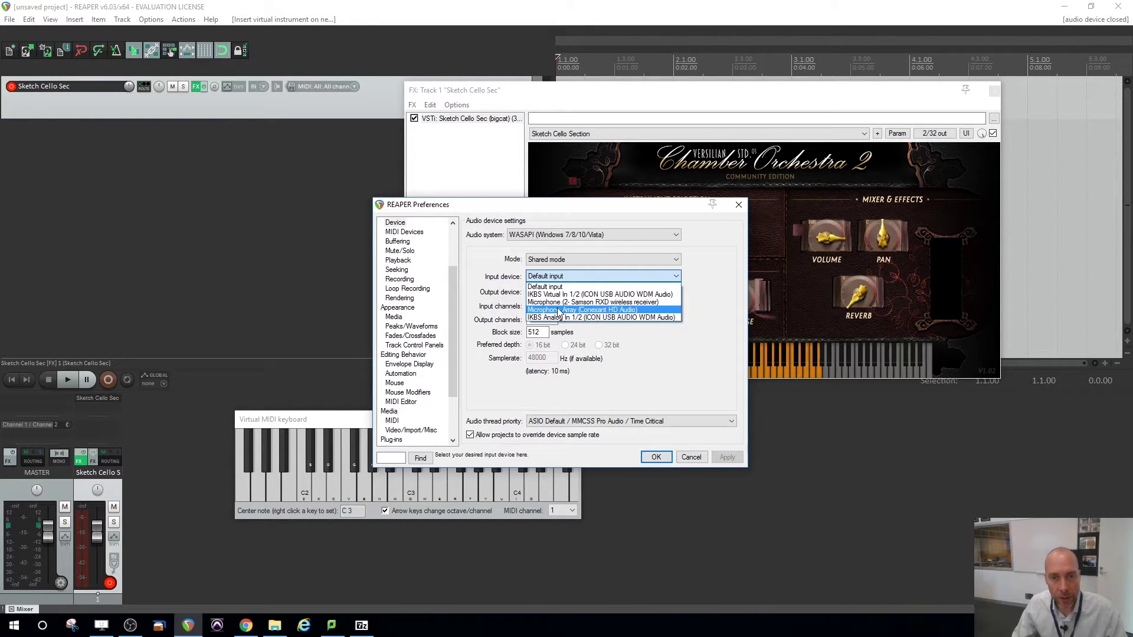
{"action": "left_click", "coordinate": [558, 311]}
{"action": "left_click", "coordinate": [558, 291]}
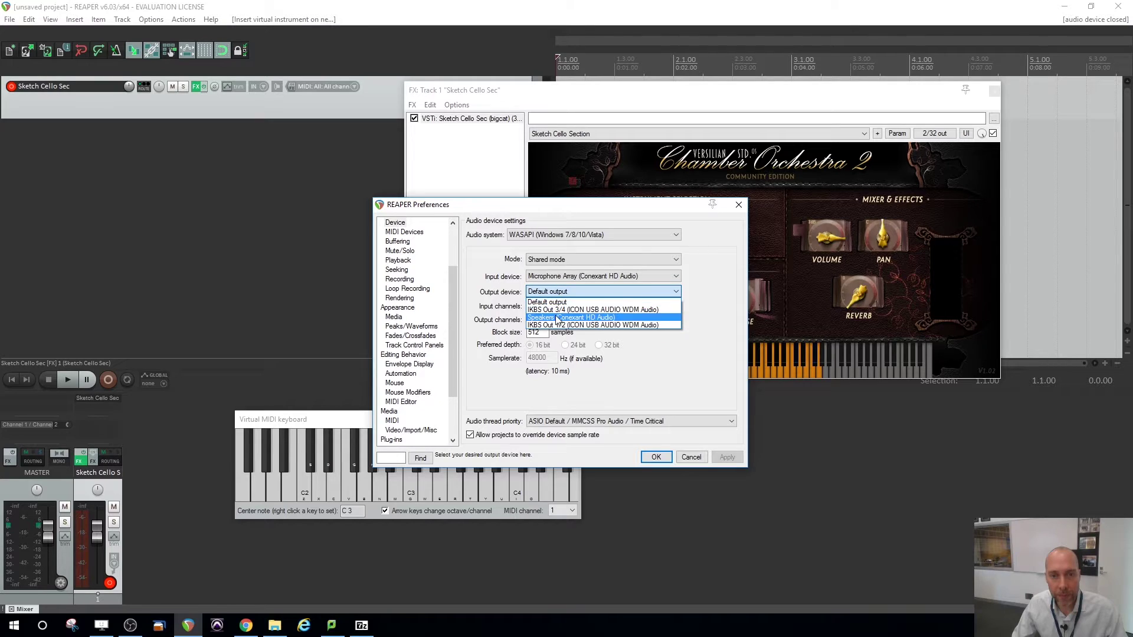
{"action": "left_click", "coordinate": [558, 318]}
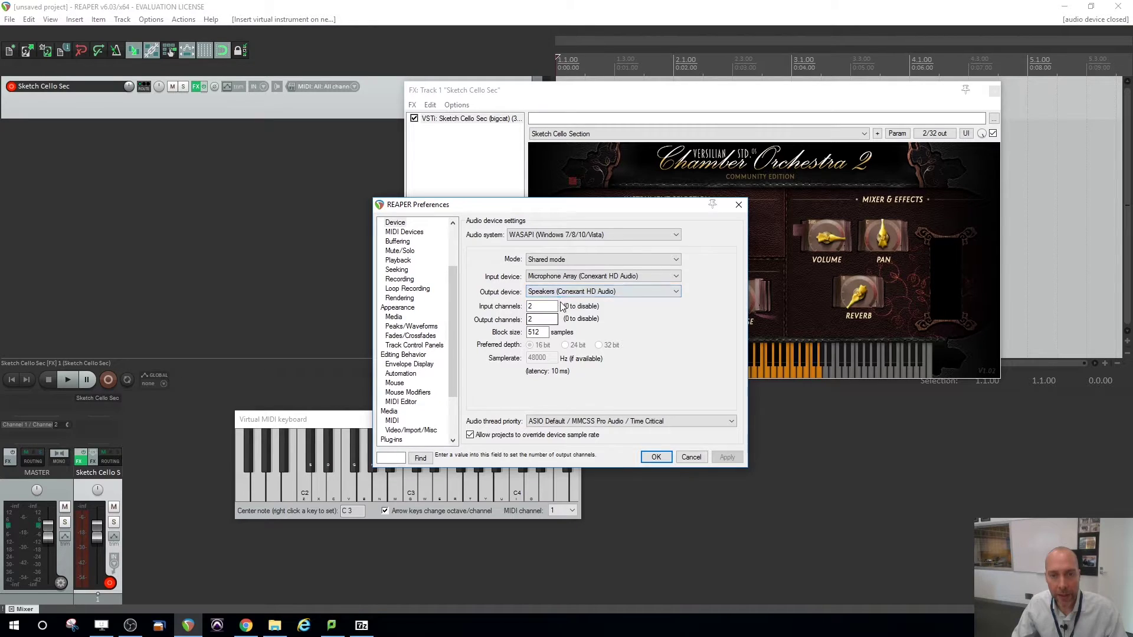
{"action": "left_click", "coordinate": [656, 458]}
{"action": "left_click", "coordinate": [417, 491]}
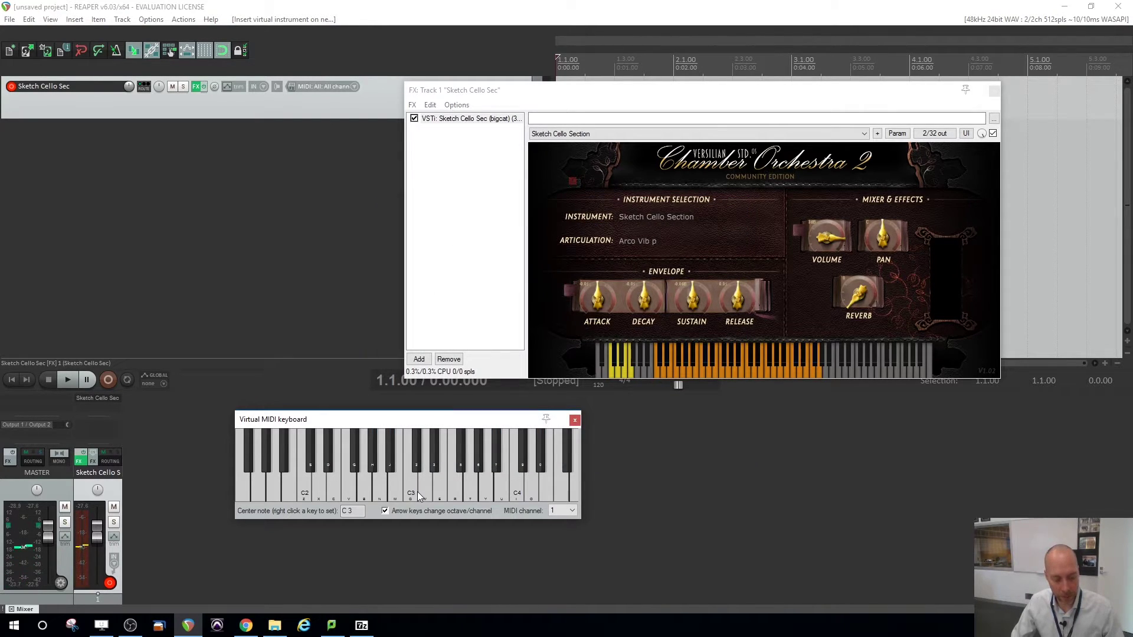
{"action": "key", "text": "b"}
{"action": "key", "text": "b"}
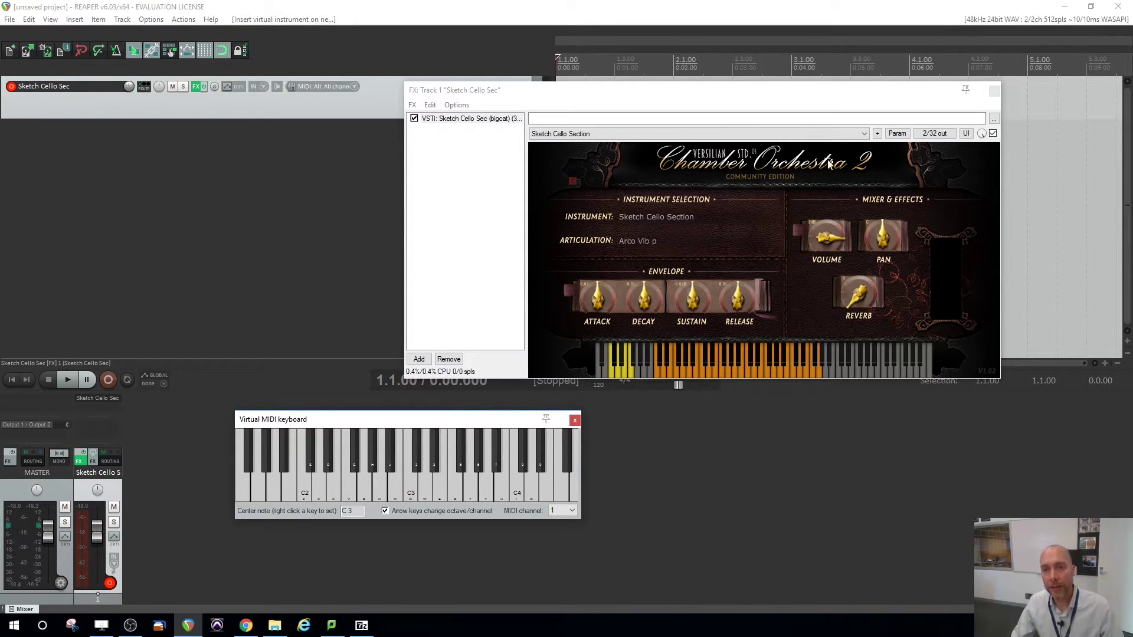
Close the cello plugin window and add a Sketch Violin Section track without extra output tracks
{"action": "left_click", "coordinate": [993, 92]}
{"action": "right_click", "coordinate": [265, 183]}
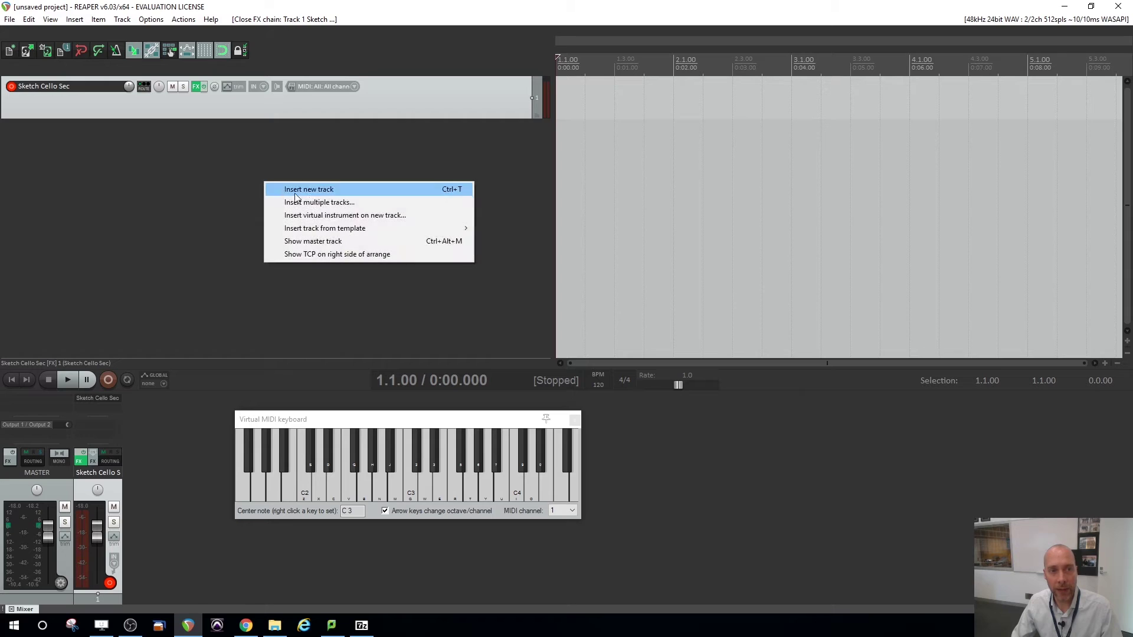
{"action": "left_click", "coordinate": [329, 216]}
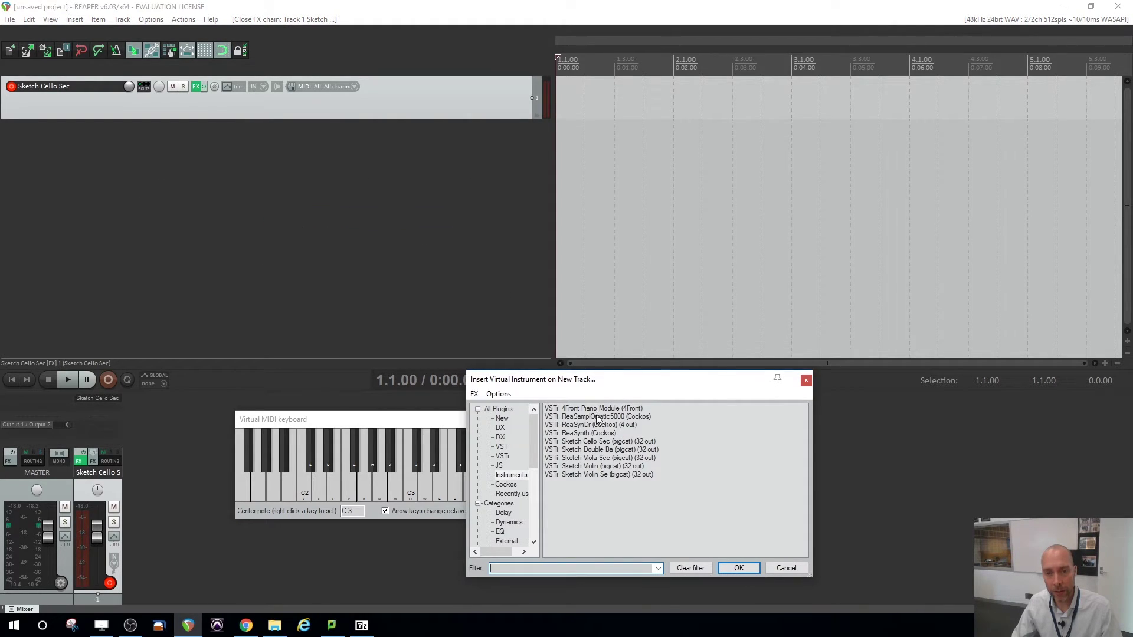
{"action": "double_click", "coordinate": [590, 475]}
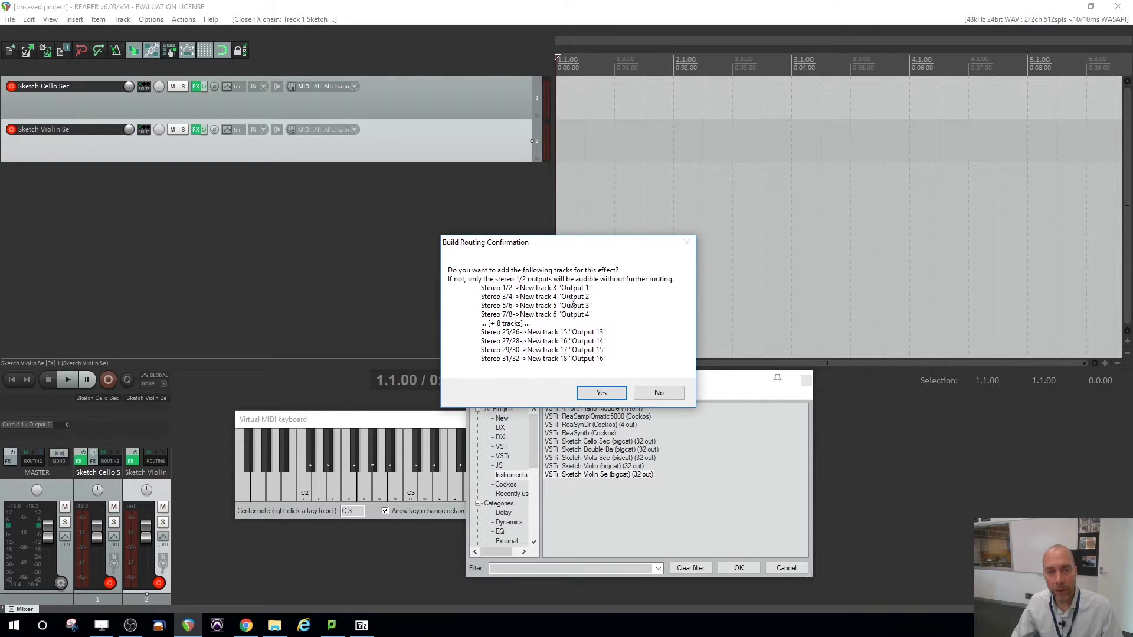
{"action": "left_click", "coordinate": [659, 393]}
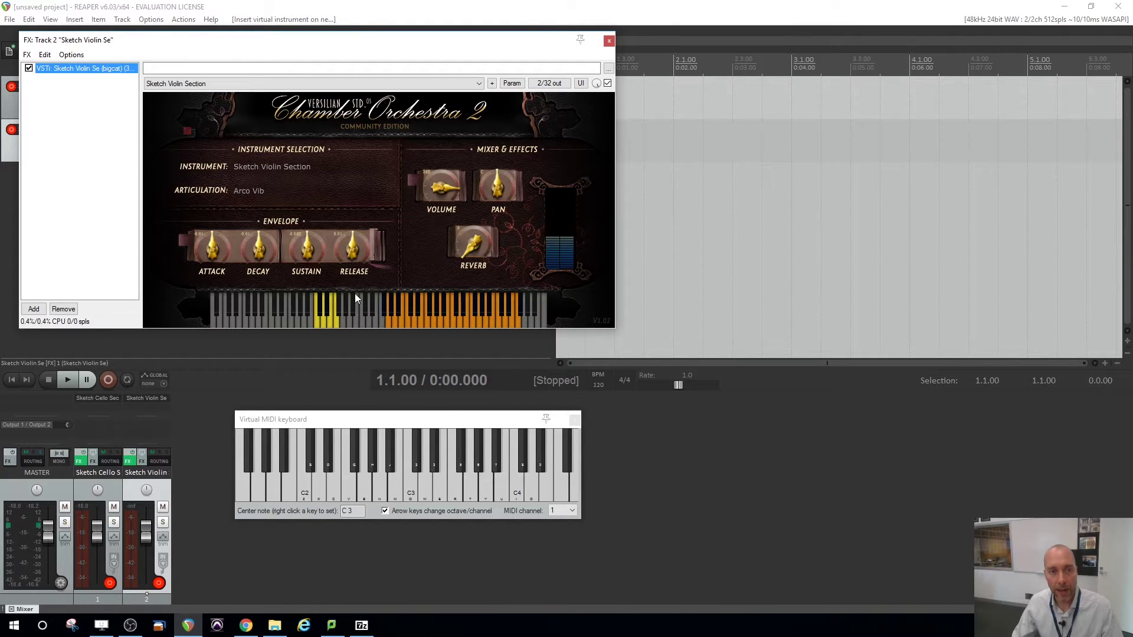
Play violin notes from the plugin, virtual keyboard and computer keys, and move the keyboard window right
{"action": "left_click", "coordinate": [402, 316]}
{"action": "left_click", "coordinate": [471, 317]}
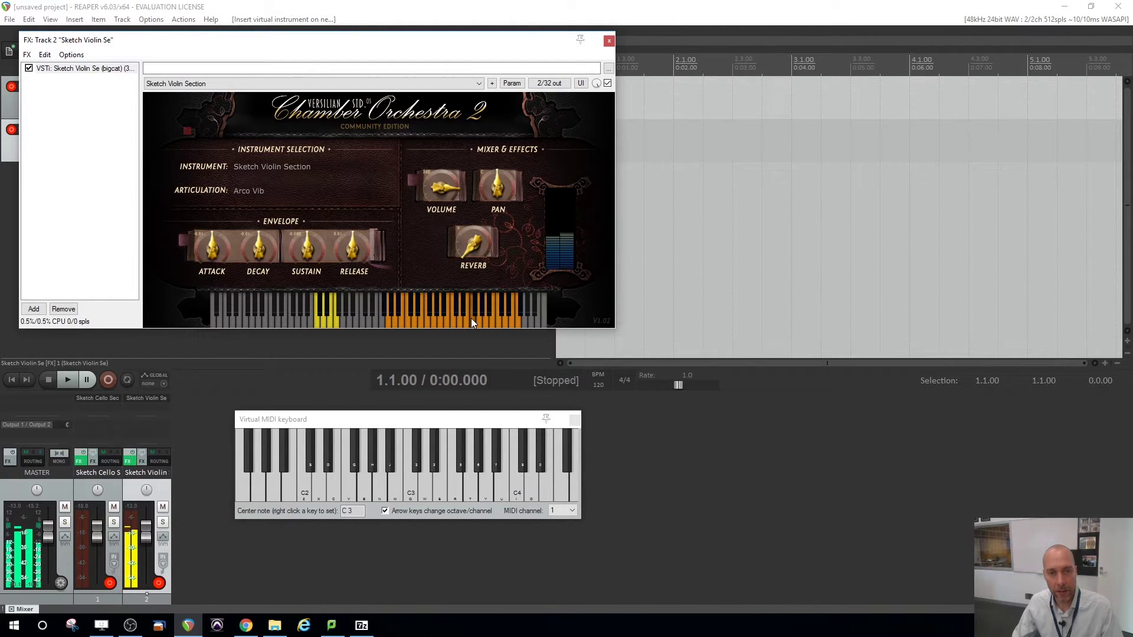
{"action": "key", "text": "alt+b"}
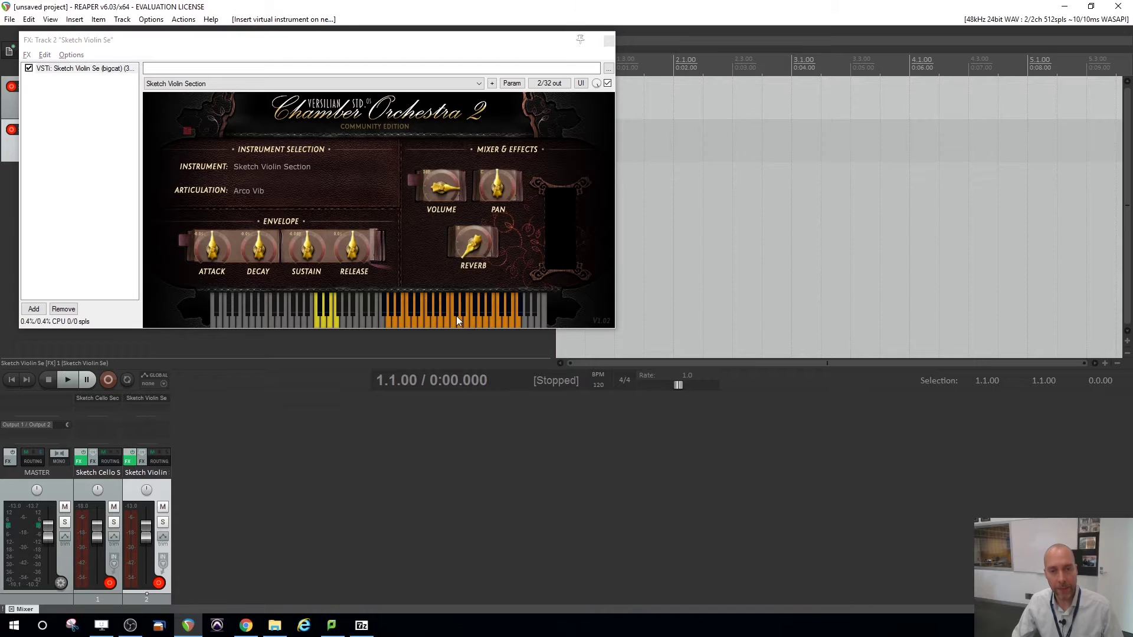
{"action": "key", "text": "alt+b"}
{"action": "left_click", "coordinate": [408, 496]}
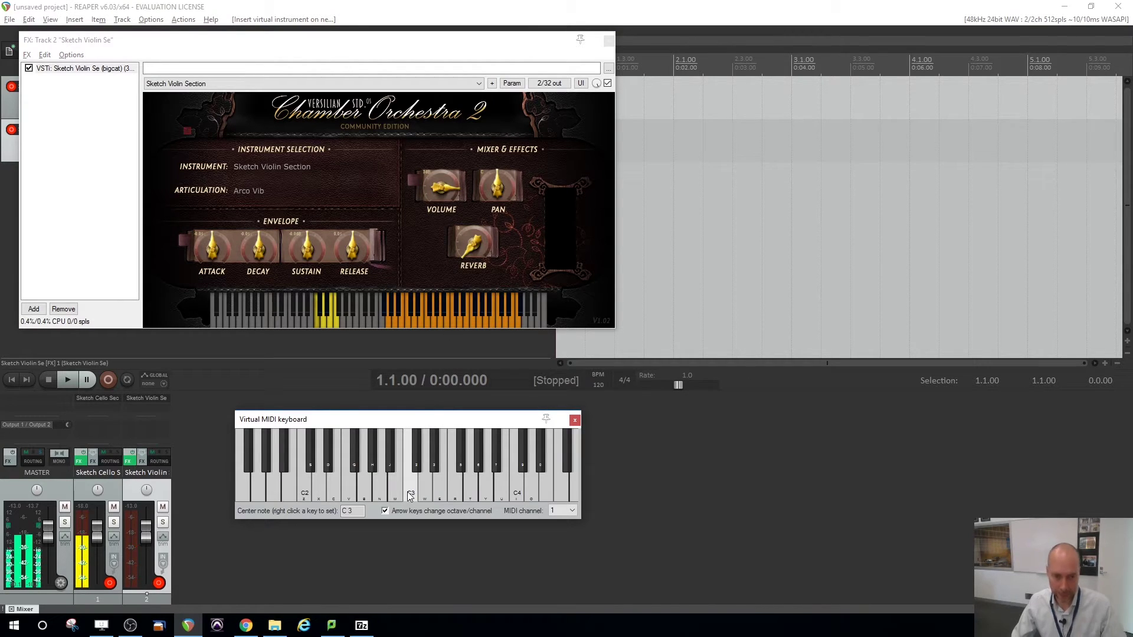
{"action": "left_click", "coordinate": [349, 495]}
{"action": "left_click", "coordinate": [381, 494]}
{"action": "key", "text": "r"}
{"action": "key", "text": "u"}
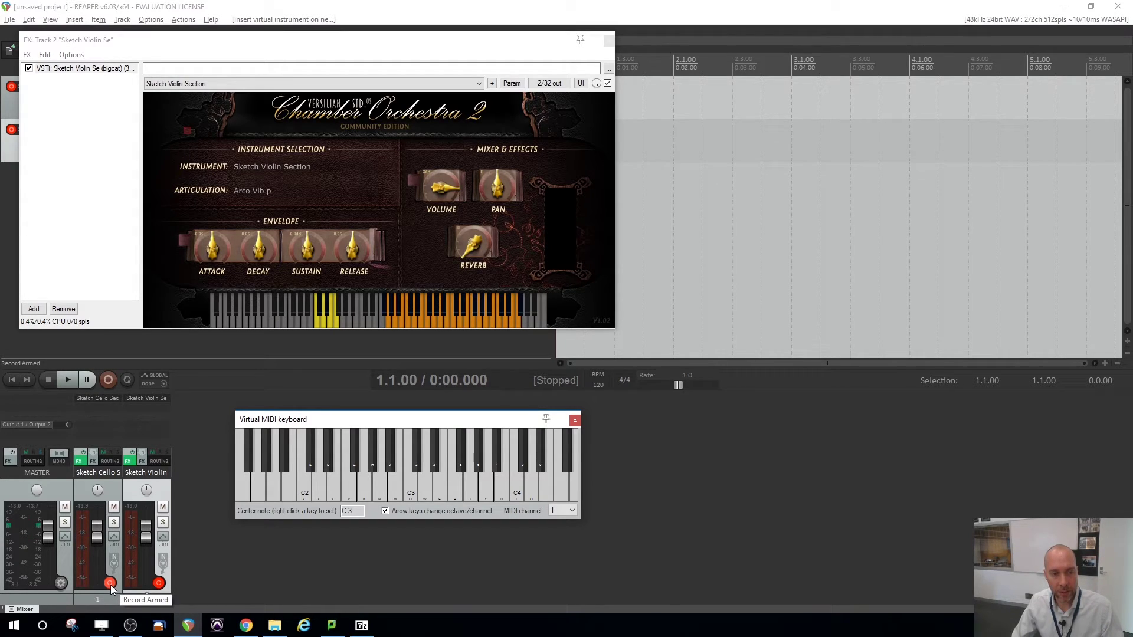
{"action": "left_click_drag", "start_coordinate": [402, 420], "coordinate": [503, 409]}
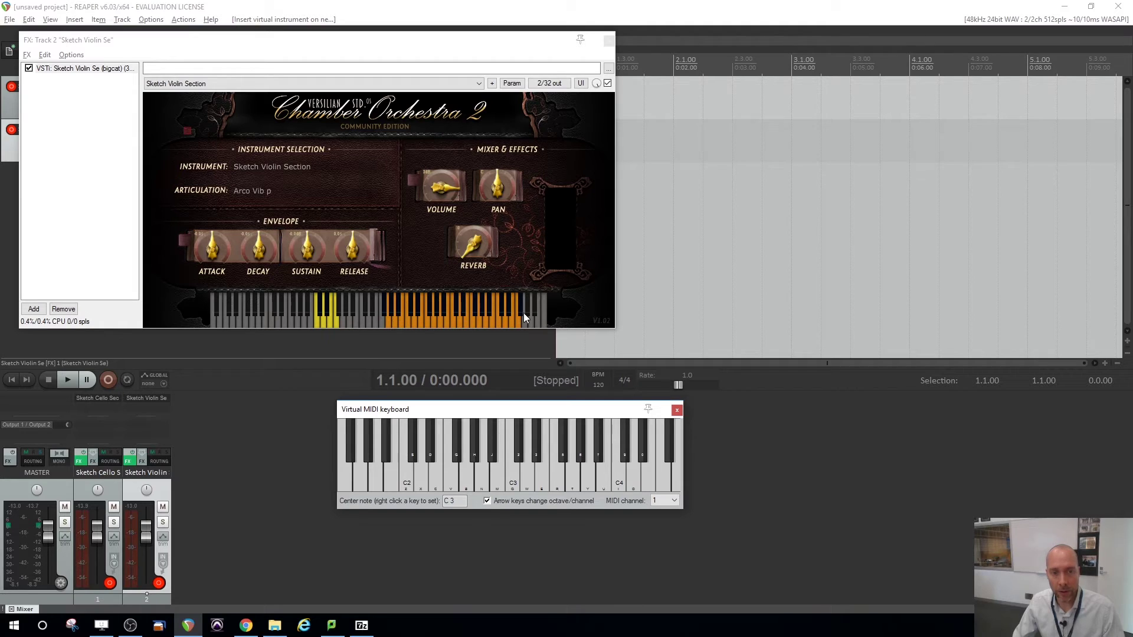
Switch the violin articulation by keyswitch back to Arco Vib p and play G2 and F3
{"action": "left_click", "coordinate": [317, 322]}
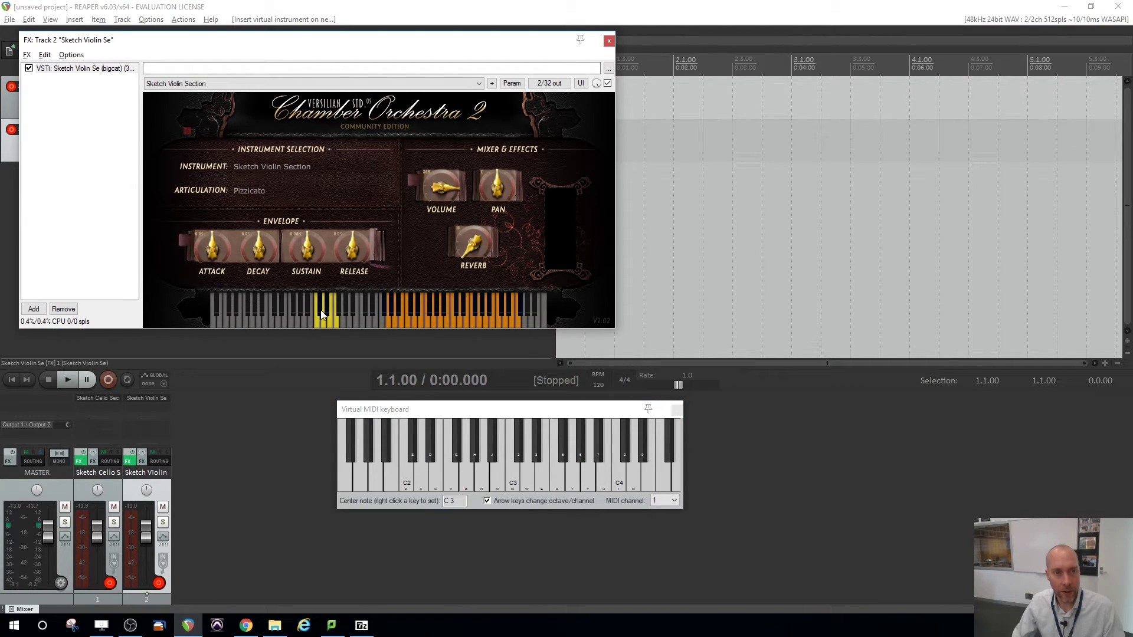
{"action": "left_click", "coordinate": [322, 316]}
{"action": "left_click", "coordinate": [462, 469]}
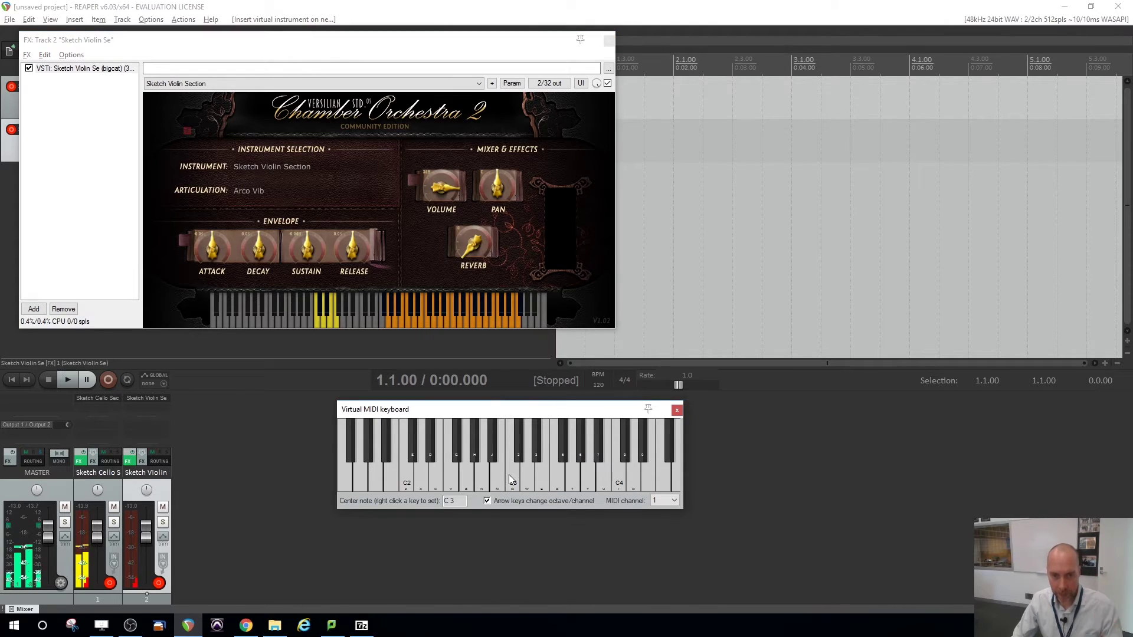
{"action": "left_click", "coordinate": [550, 478]}
{"action": "left_click", "coordinate": [463, 479]}
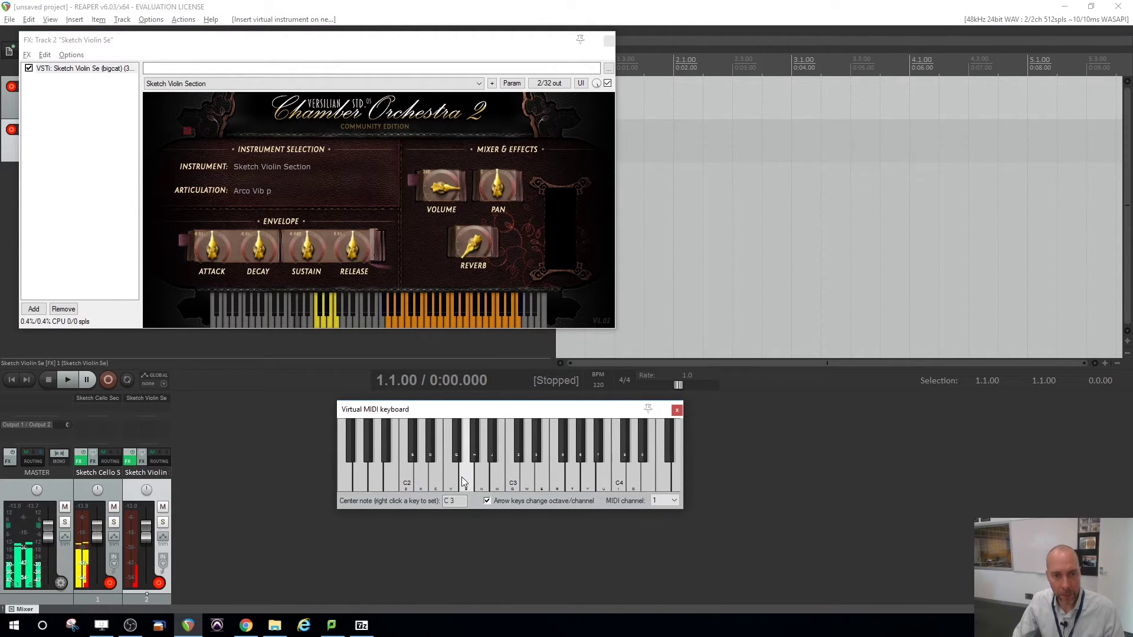
{"action": "left_click", "coordinate": [466, 475]}
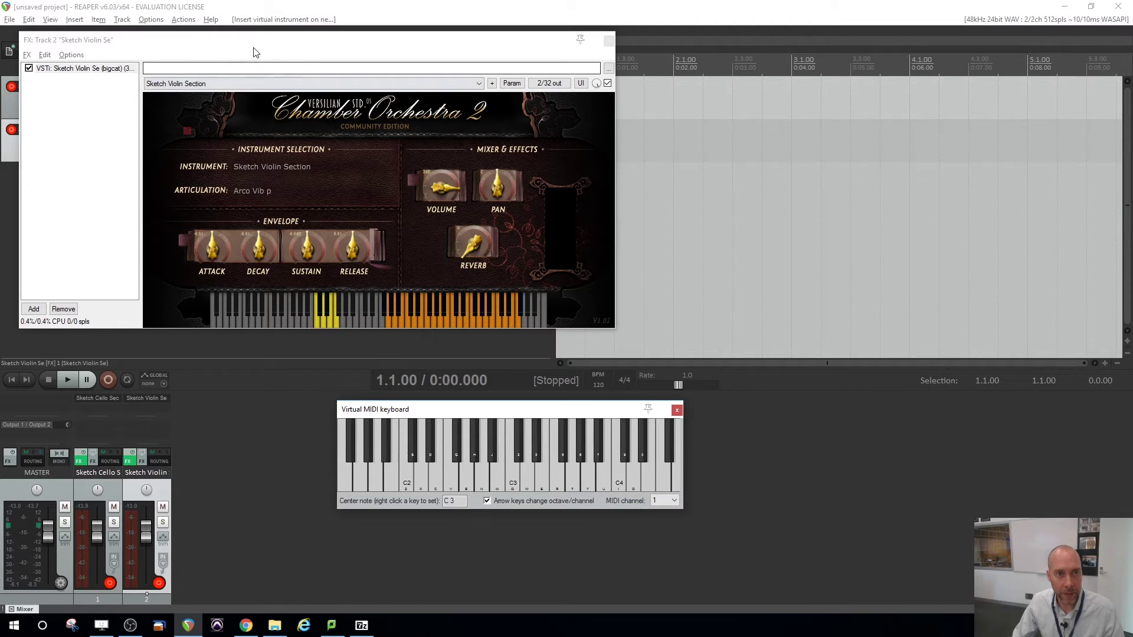
Disarm the cello track and shift the virtual keyboard to centre on C5
{"action": "left_click_drag", "start_coordinate": [257, 39], "coordinate": [438, 71]}
{"action": "left_click", "coordinate": [110, 583]}
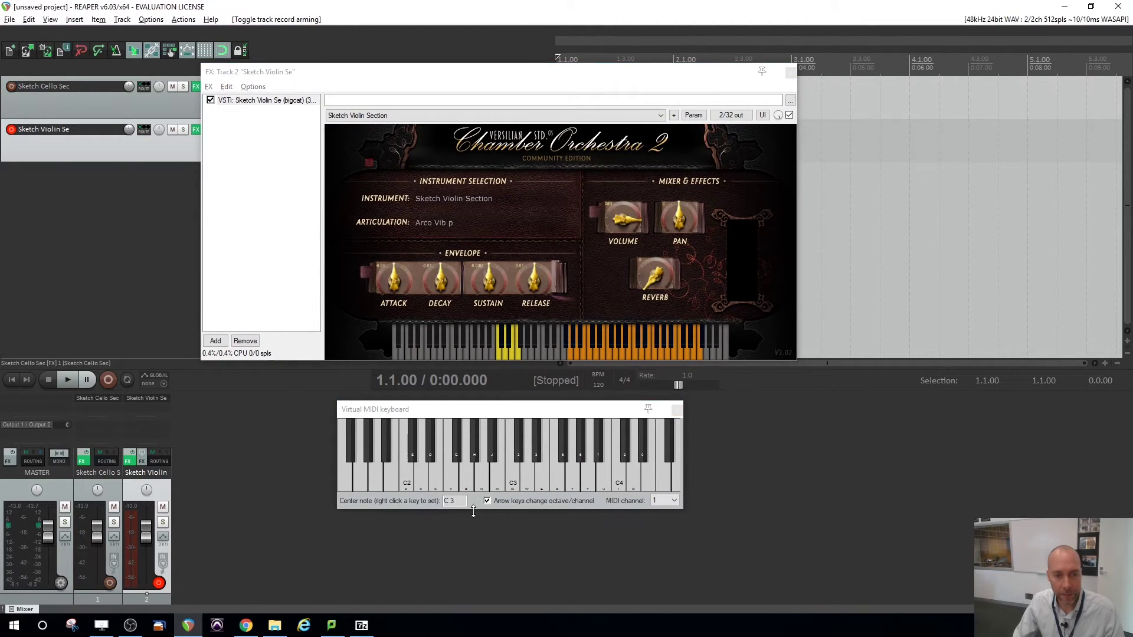
{"action": "left_click", "coordinate": [618, 477]}
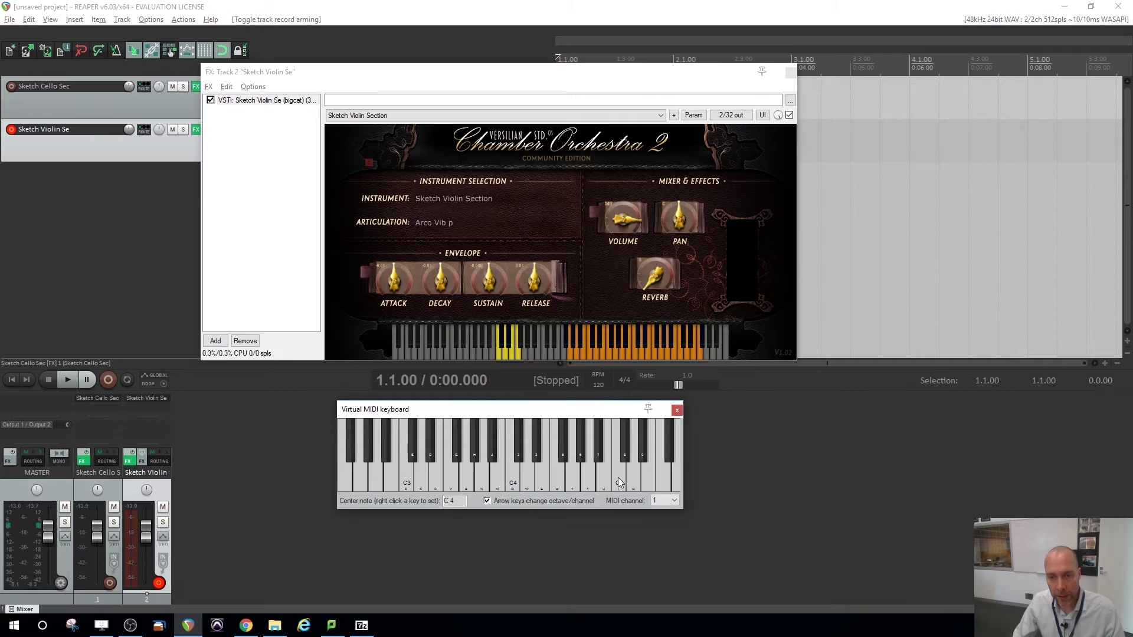
{"action": "key", "text": "Right"}
{"action": "key", "text": "Right"}
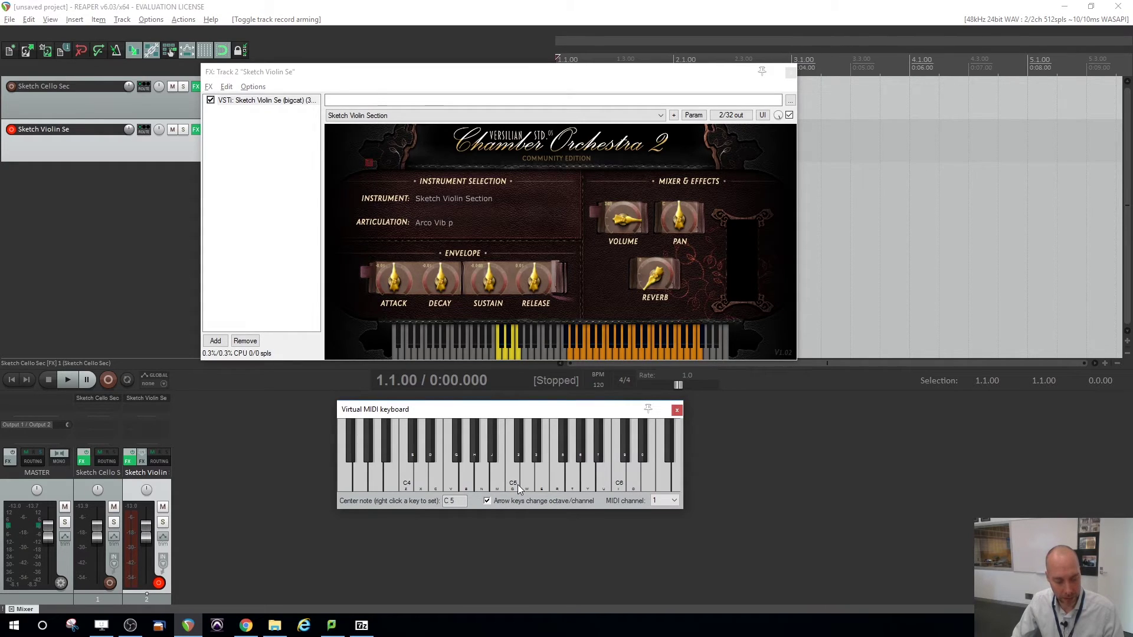
Play a G major violin arpeggio up to C6, then descend D6–C6–B5
{"action": "key", "text": "c"}
{"action": "key", "text": "b"}
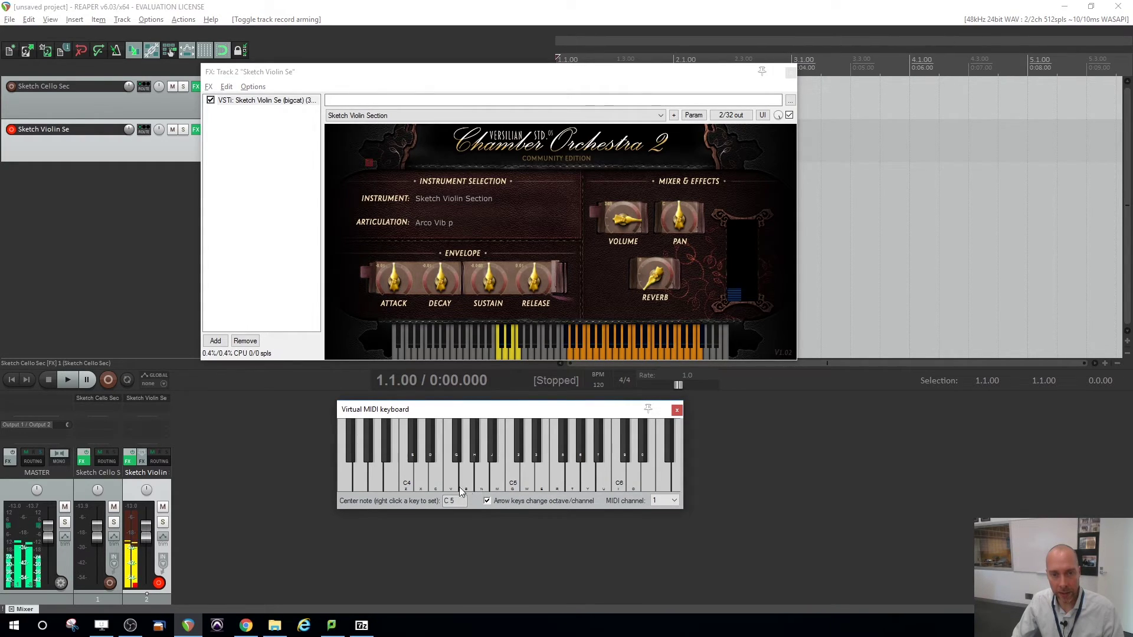
{"action": "key", "text": "b"}
{"action": "key", "text": "m"}
{"action": "key", "text": "w"}
{"action": "key", "text": "t"}
{"action": "key", "text": "u"}
{"action": "key", "text": "i"}
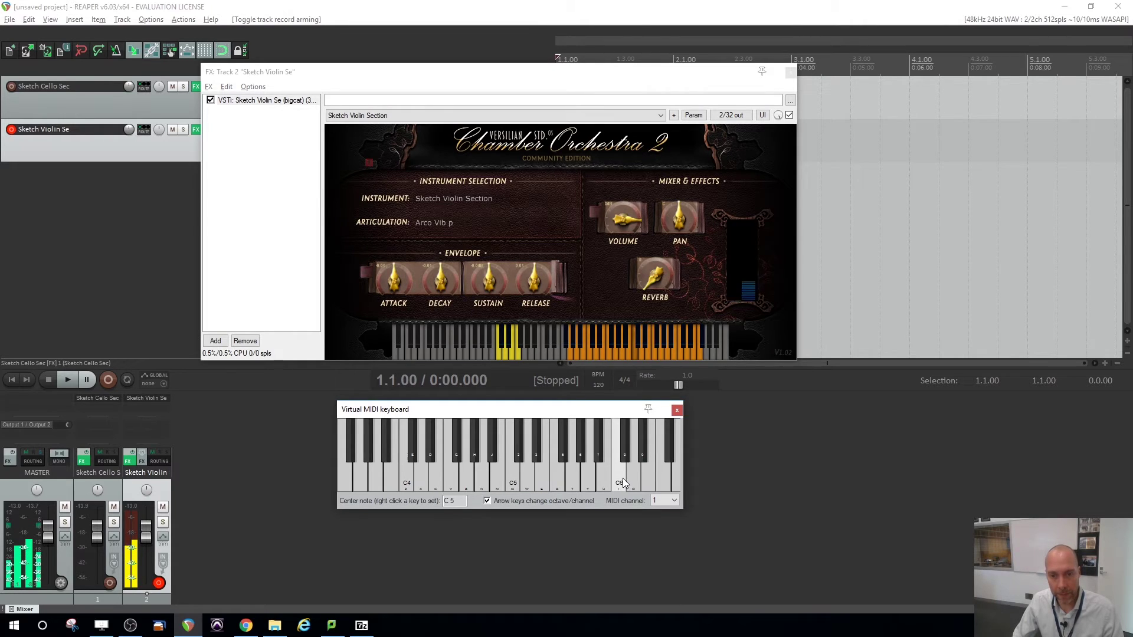
{"action": "key", "text": "i"}
{"action": "key", "text": "o"}
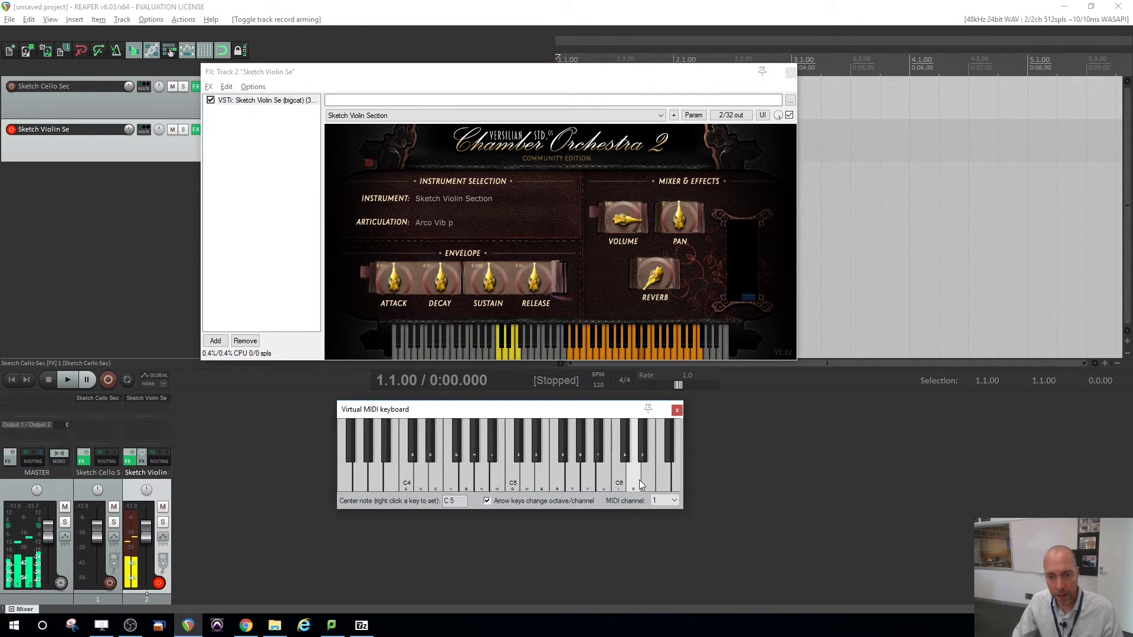
{"action": "key", "text": "i"}
{"action": "key", "text": "u"}
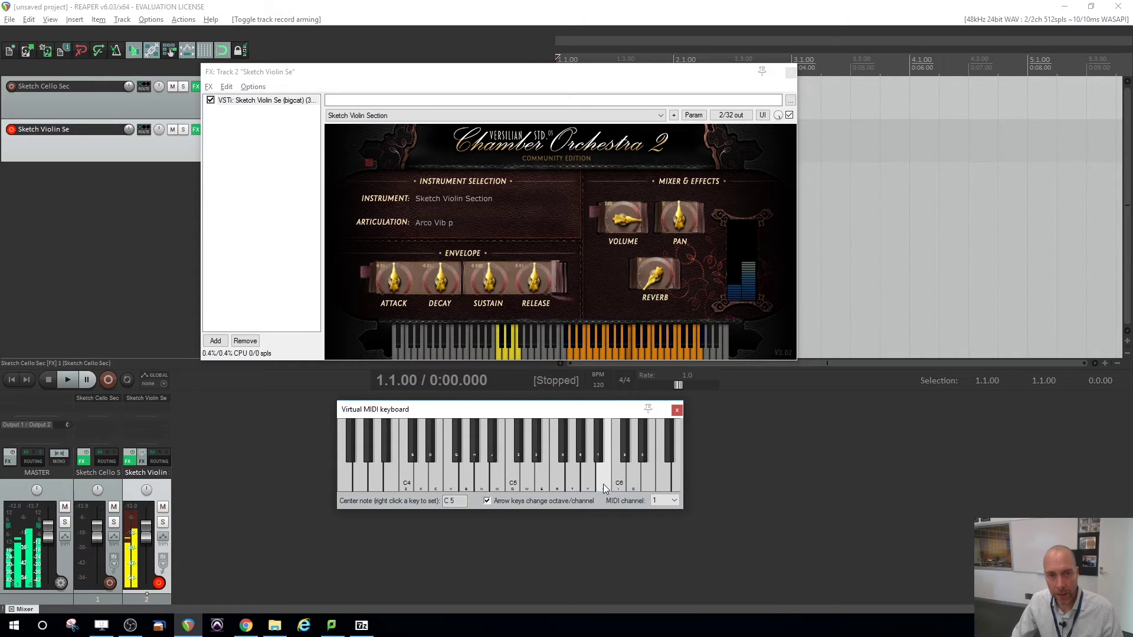
Play A5 and F5 in Pizzicato, then switch to Tremolo and play D5
{"action": "left_click", "coordinate": [502, 345]}
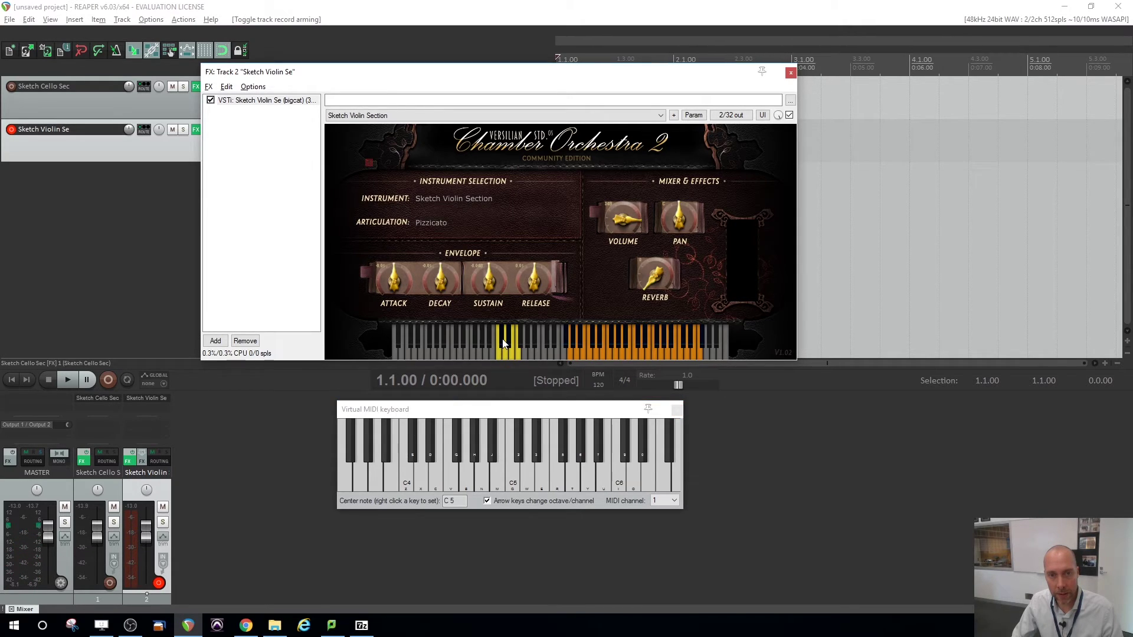
{"action": "left_click", "coordinate": [605, 482]}
{"action": "left_click", "coordinate": [575, 479]}
{"action": "left_click", "coordinate": [589, 472]}
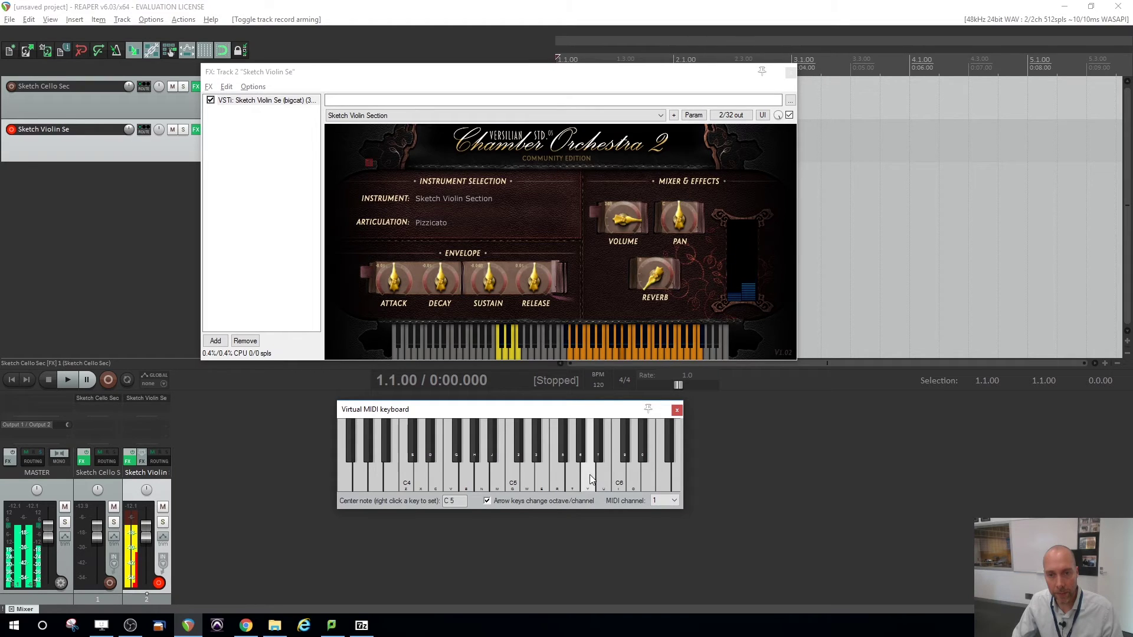
{"action": "left_click", "coordinate": [557, 472]}
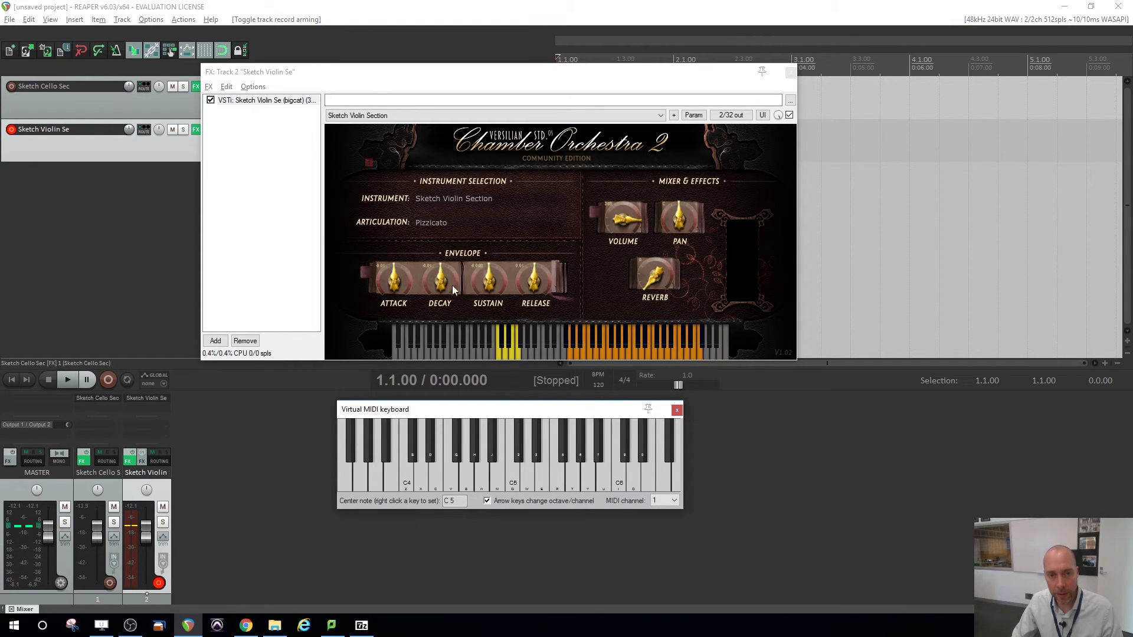
{"action": "left_click", "coordinate": [503, 353]}
{"action": "left_click", "coordinate": [529, 480]}
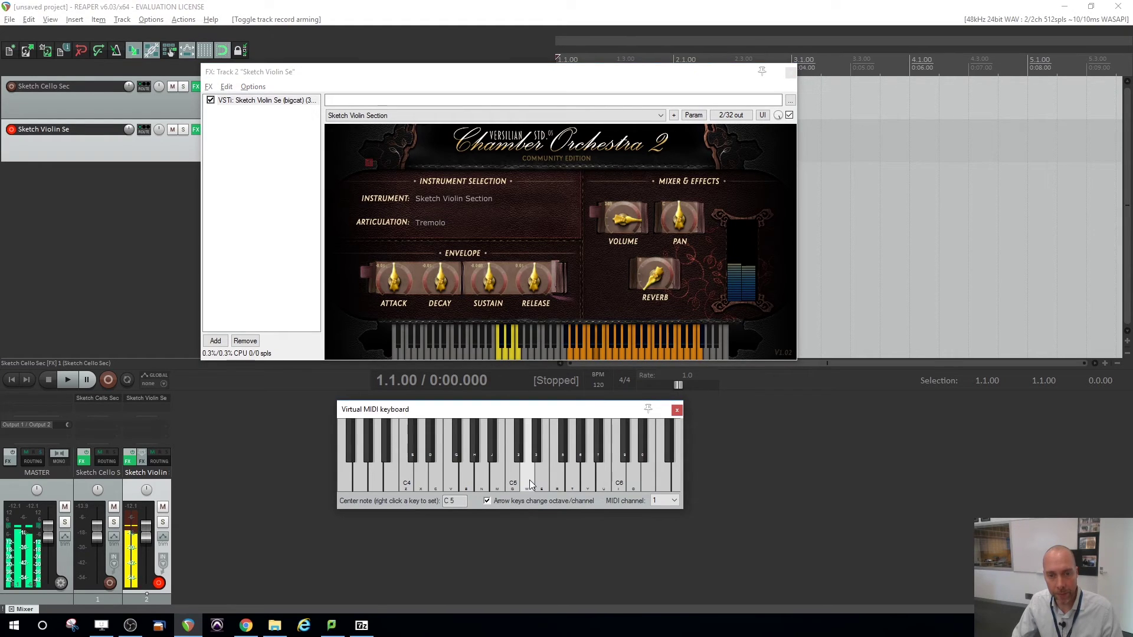